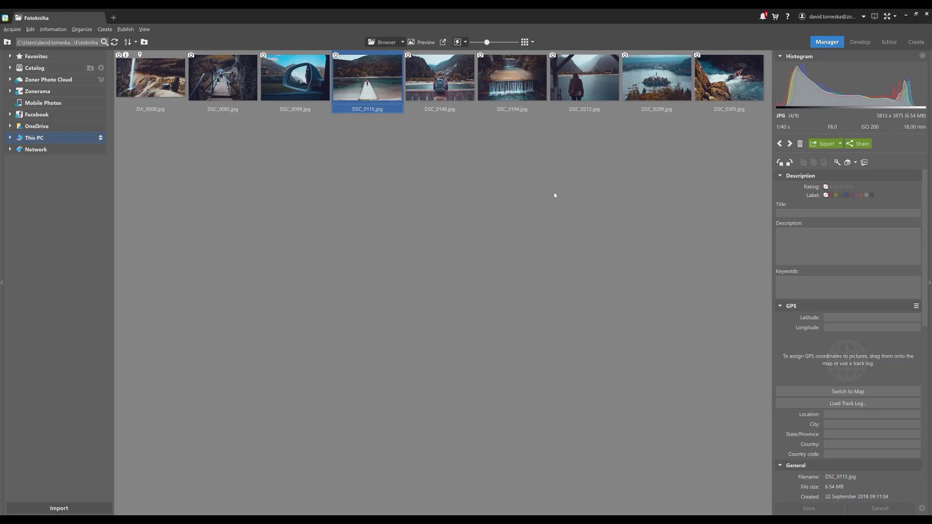
Step: Start a new photo book project from the Create section
click(909, 42)
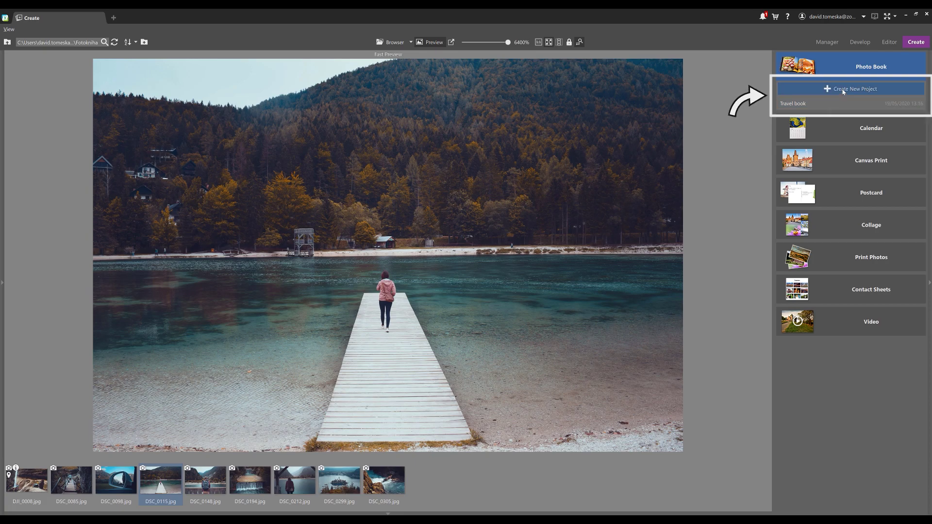
mouse_move(841, 101)
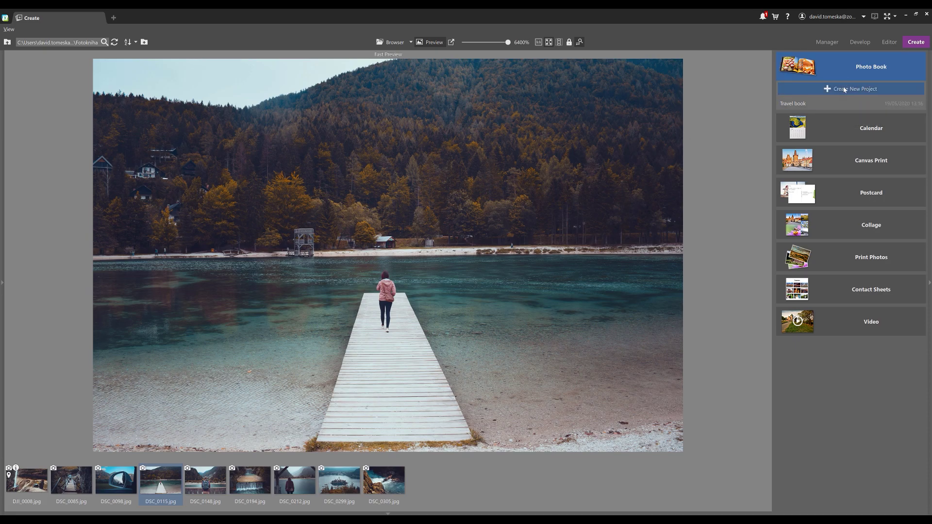
click(845, 90)
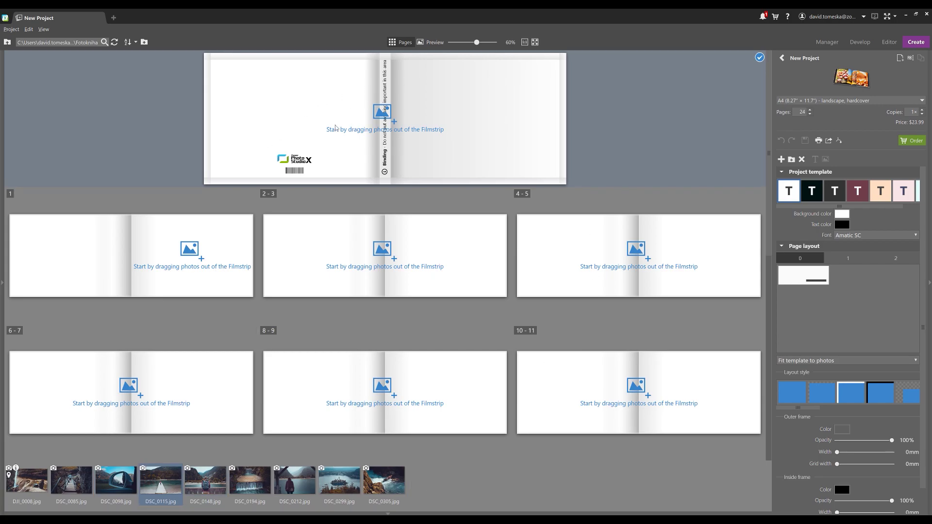
Step: Add one more spread so the book has 26 pages
scroll(382, 124, down, 1)
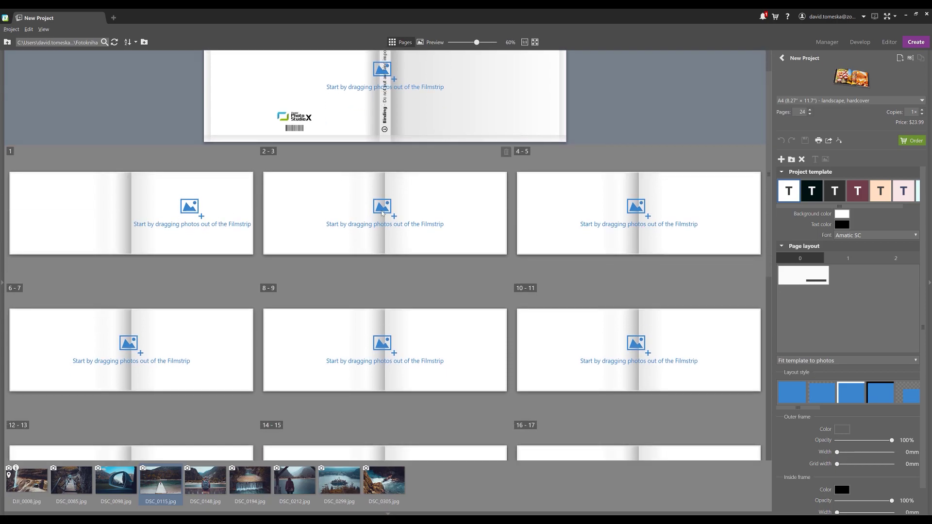
scroll(449, 218, down, 8)
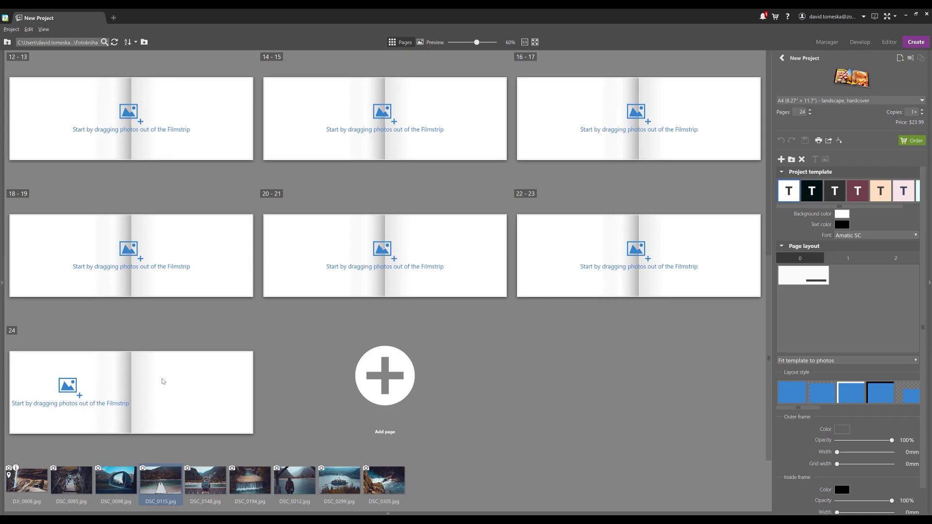
scroll(182, 377, up, 7)
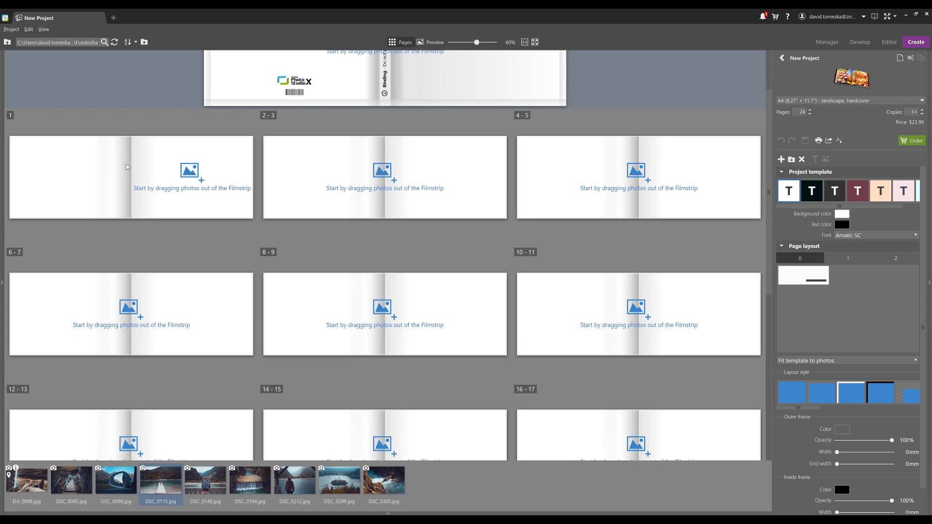
scroll(176, 185, down, 7)
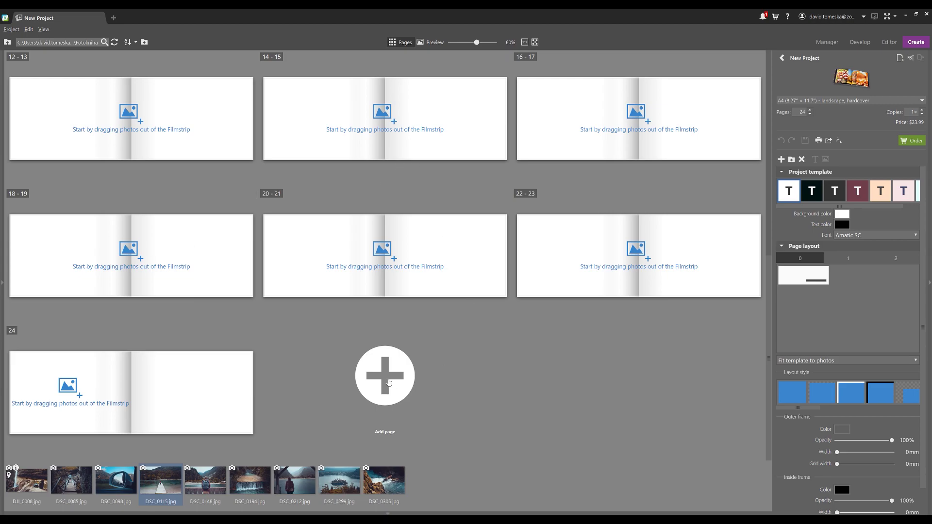
click(389, 383)
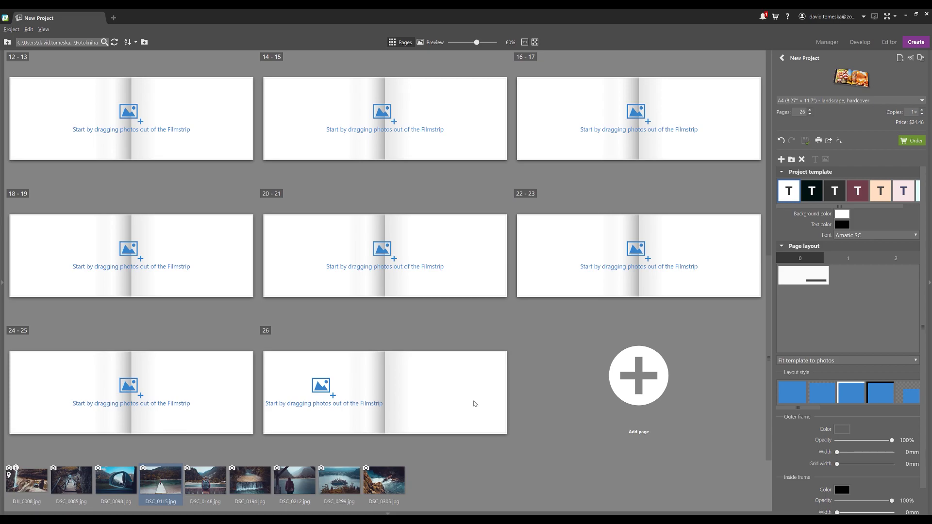
scroll(474, 404, up, 10)
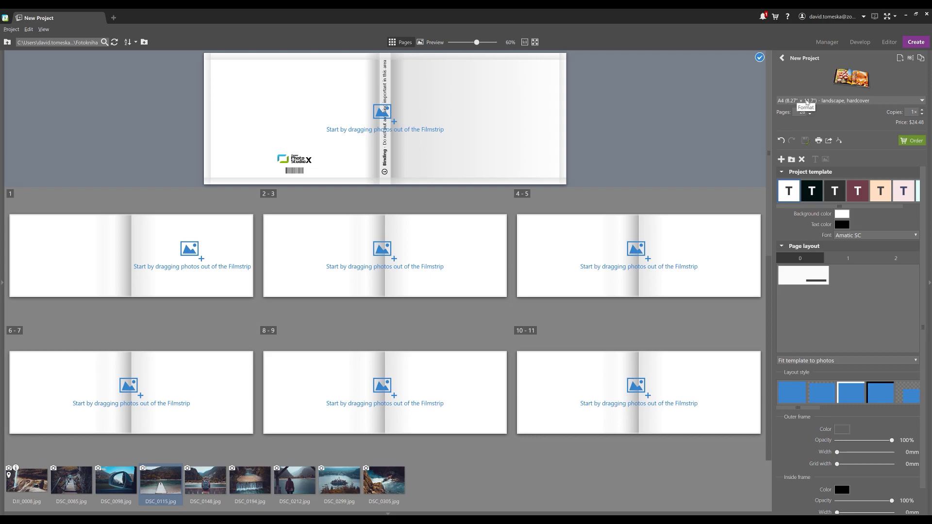
Step: Set the book format to HD A4 (8.27" × 11.7") landscape, hardcover
click(807, 101)
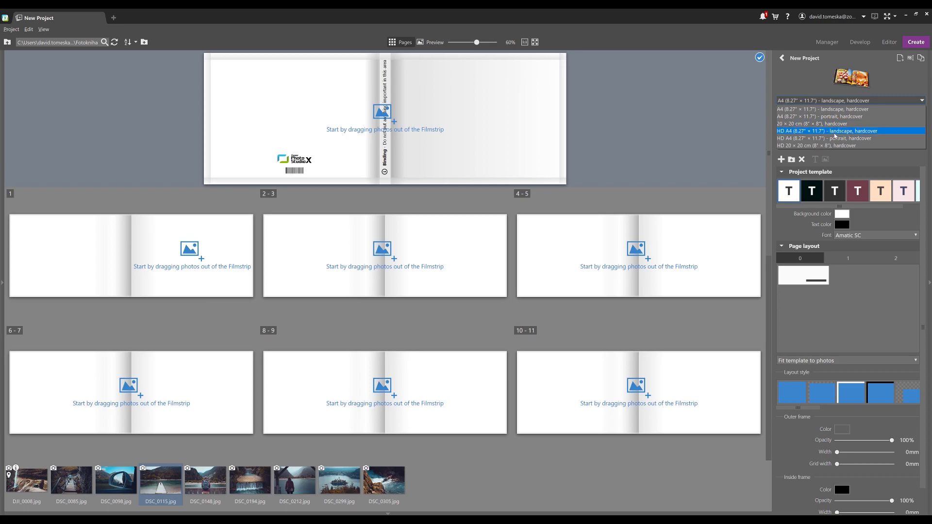
click(837, 131)
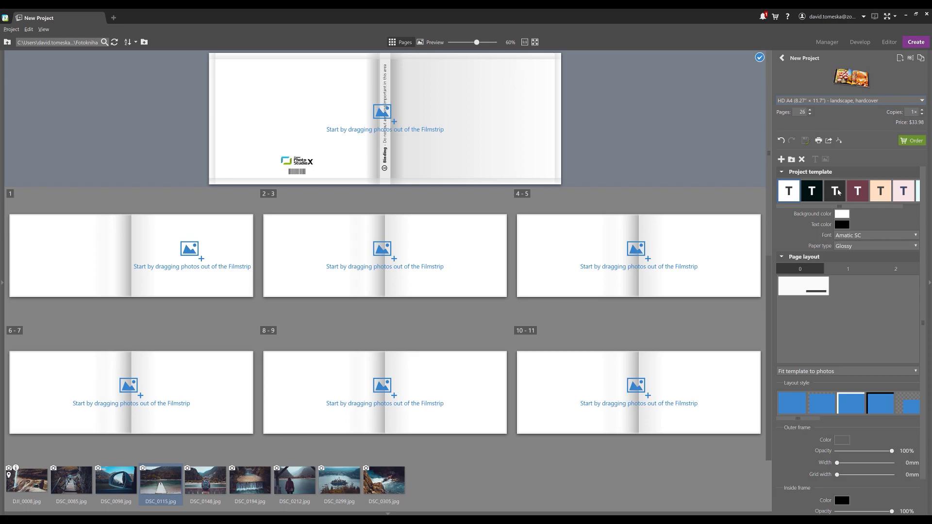
click(817, 193)
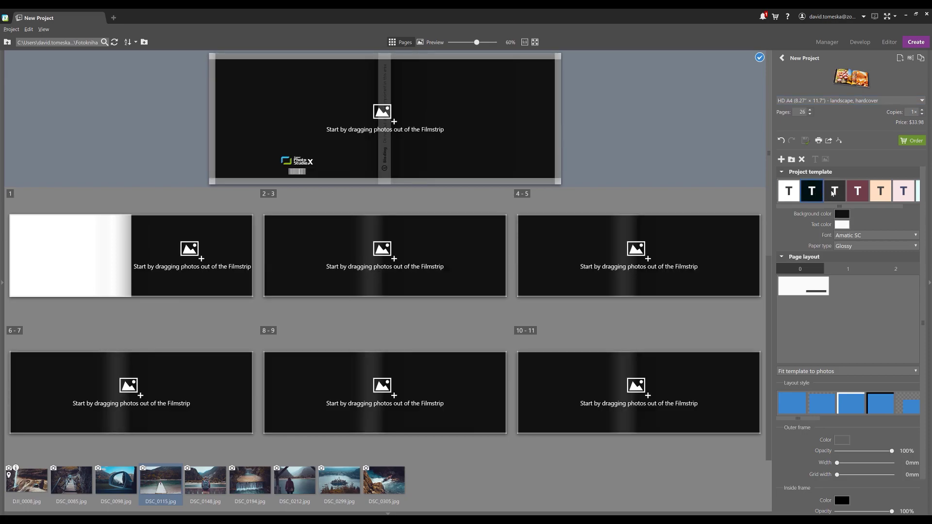
click(834, 193)
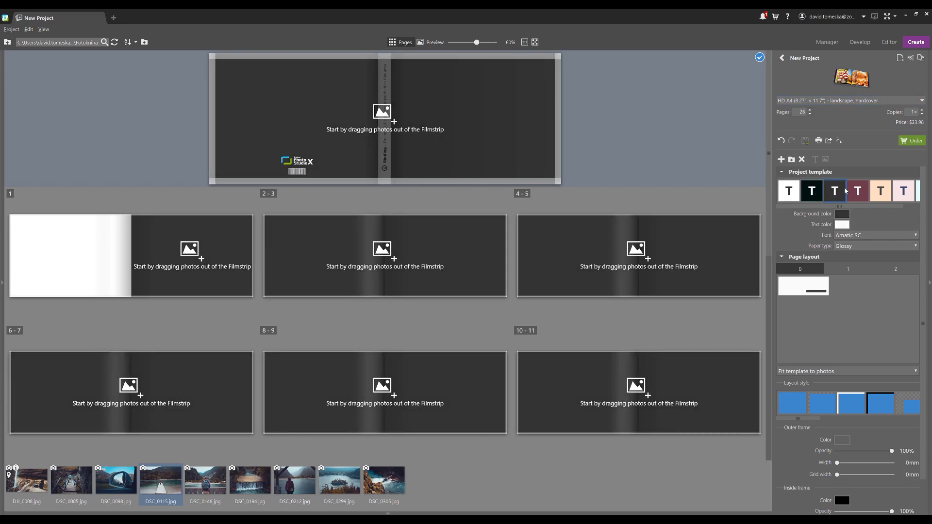
click(860, 192)
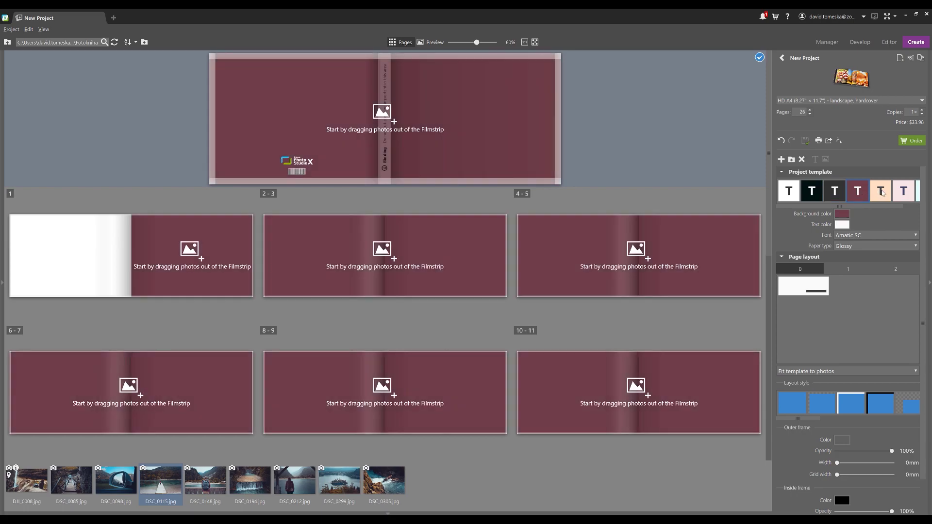
click(883, 192)
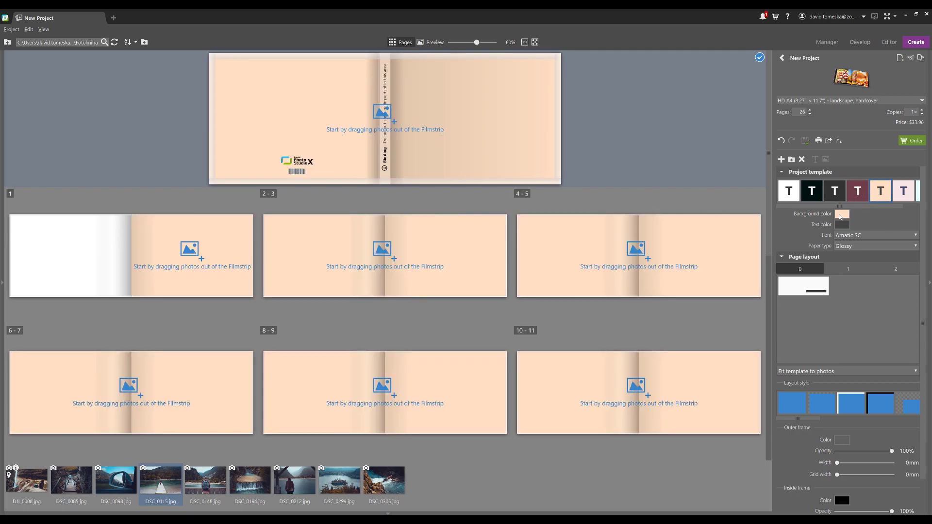
click(860, 193)
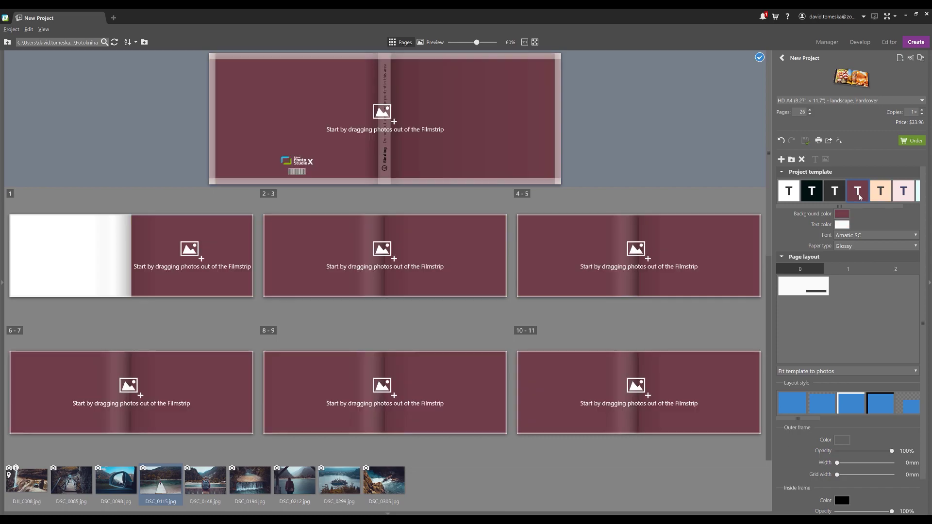
click(843, 215)
click(466, 238)
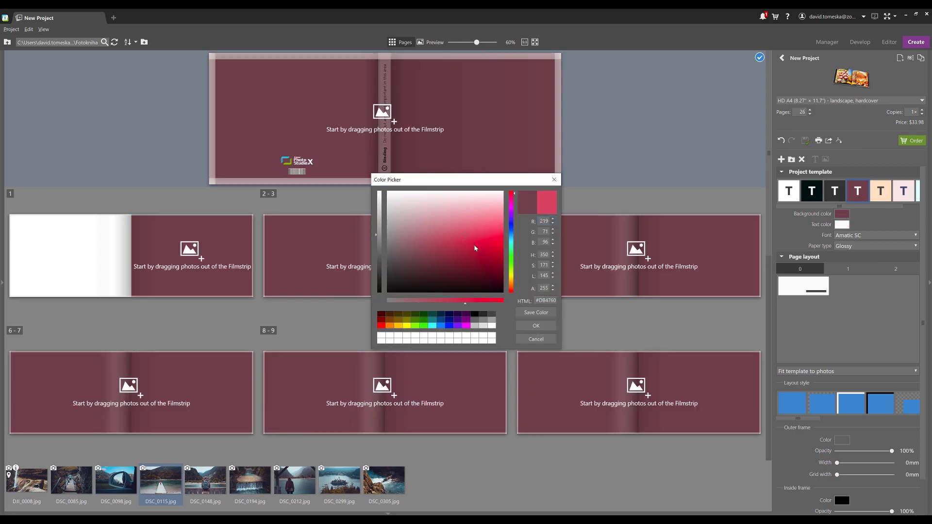
click(535, 326)
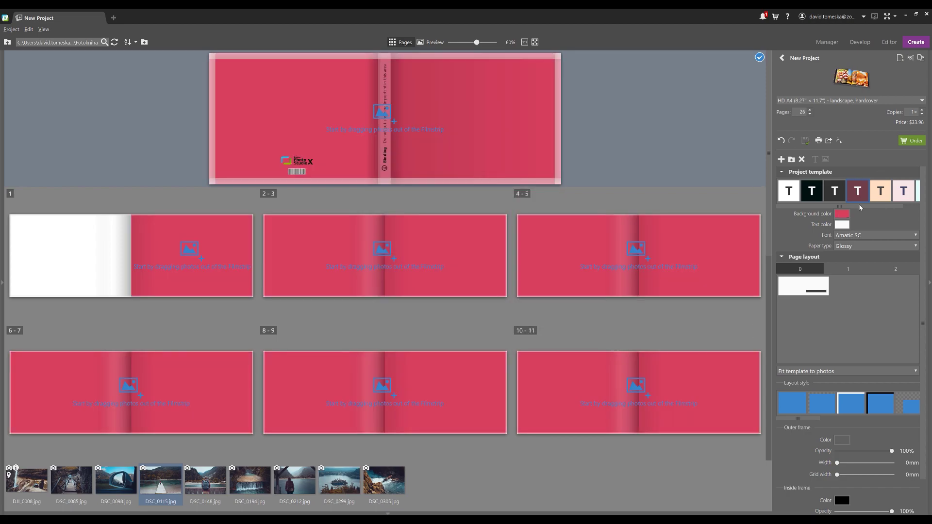
click(840, 225)
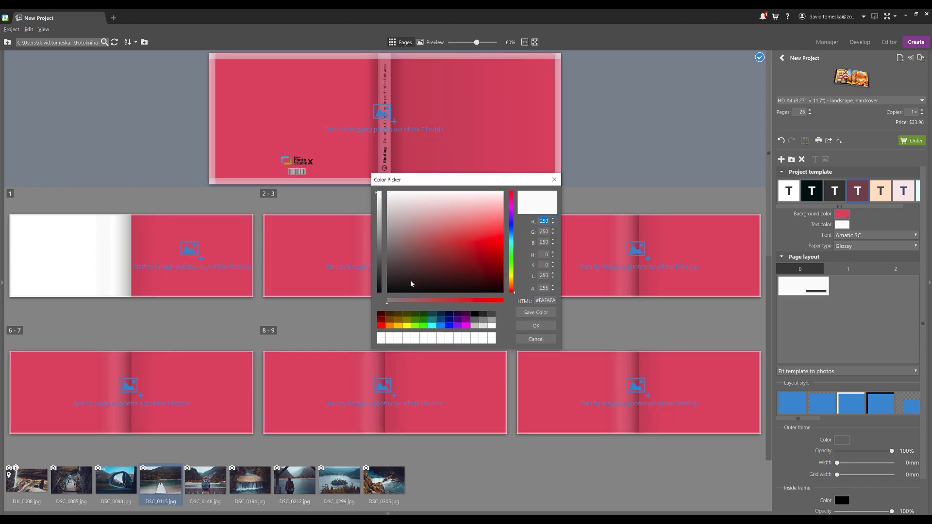
click(394, 287)
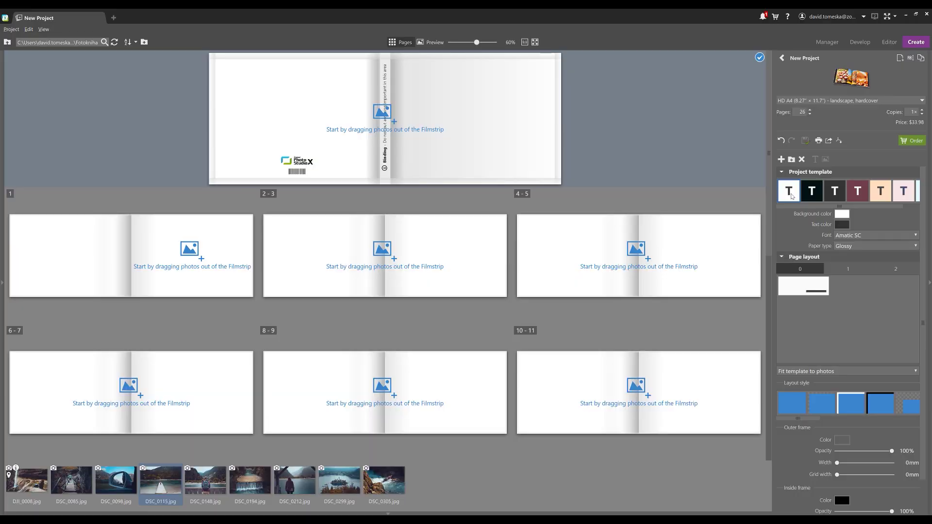
Step: Apply the first one-photo layout with an 'Insert Text' title box to the cover
click(849, 269)
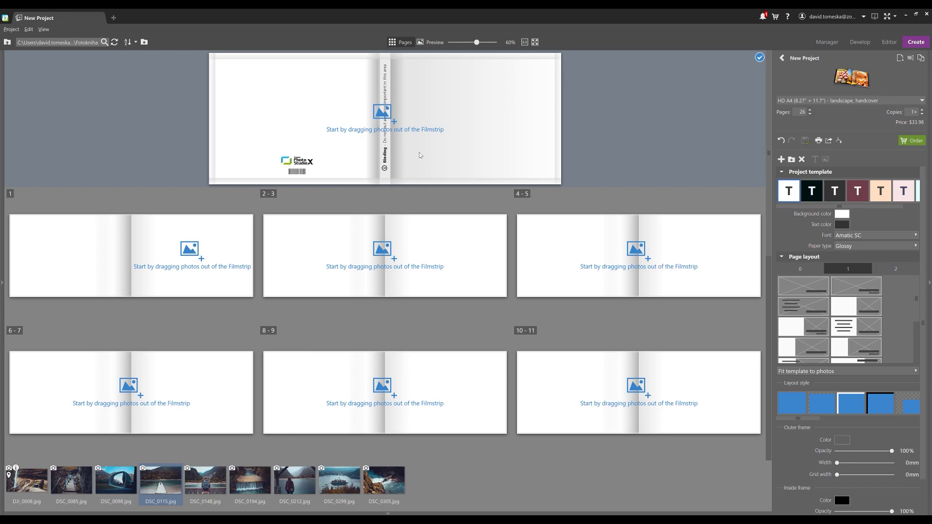
click(488, 157)
click(840, 270)
click(809, 292)
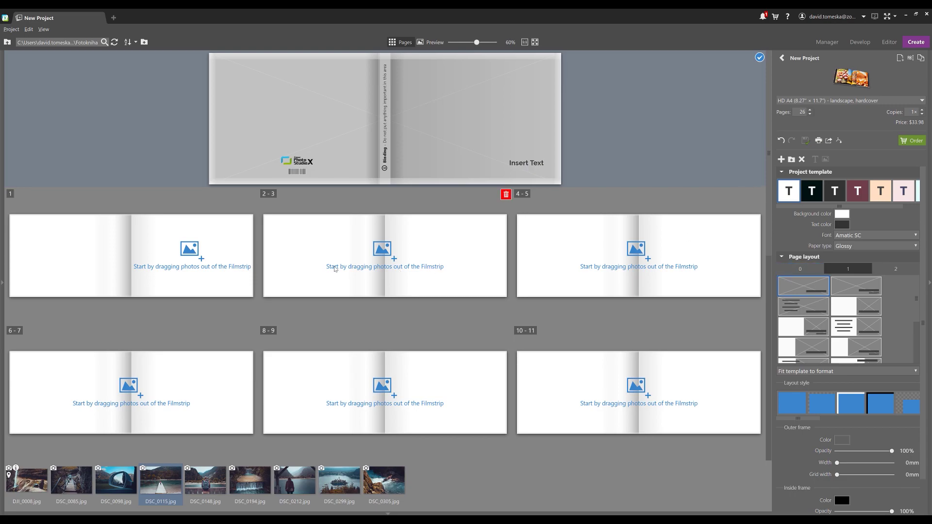
click(223, 240)
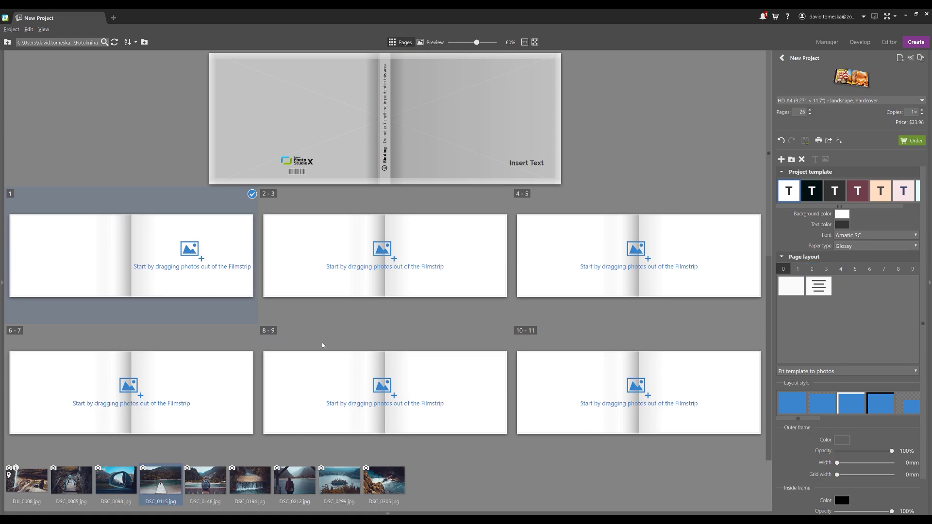
Step: Place DSC_0148 and DSC_0212 on spread 1 and the lake photo DSC_0115 on the cover
drag(199, 481, 196, 270)
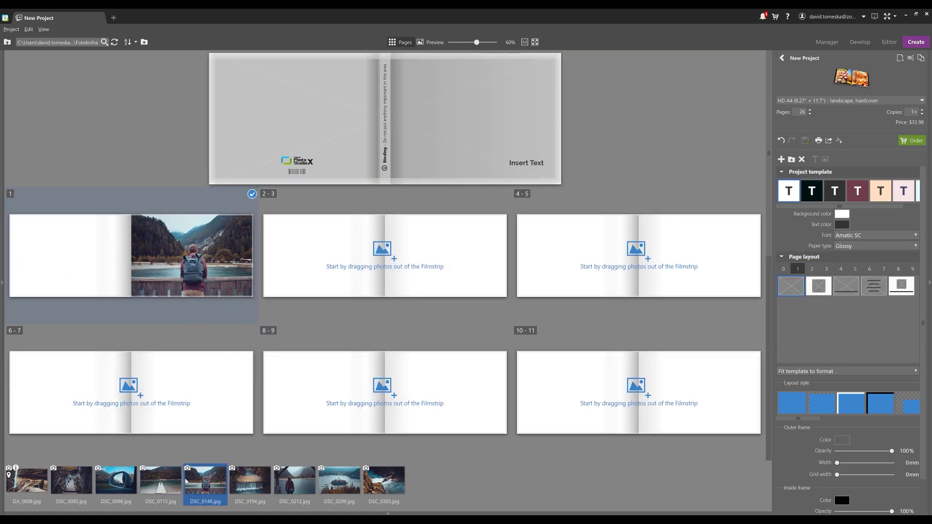
drag(161, 481, 344, 143)
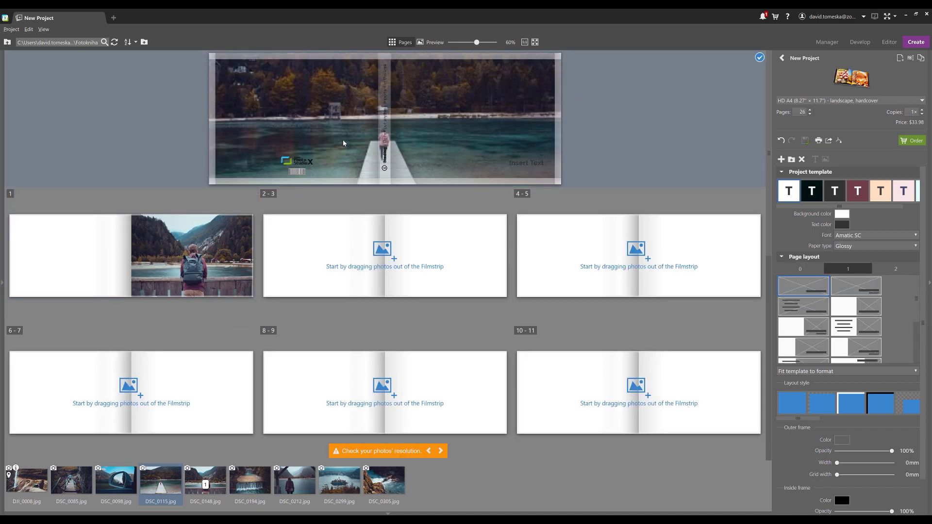
drag(294, 481, 229, 261)
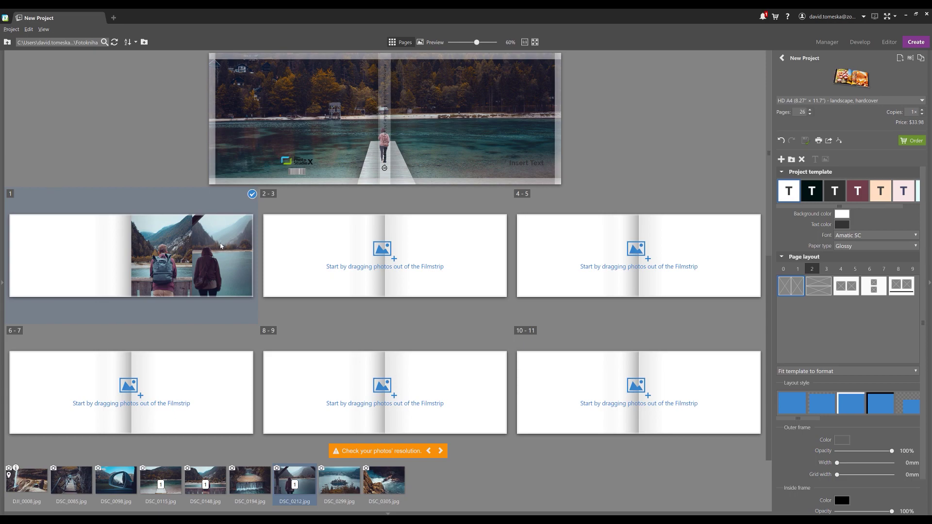
Step: In the enlarged spread view, replace the right-hand photo with DSC_0299
click(428, 43)
click(670, 176)
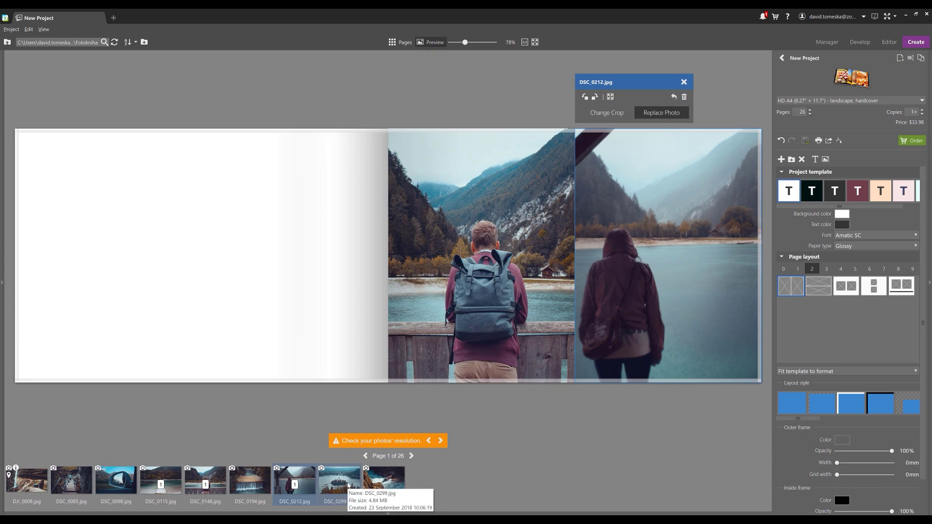
drag(347, 485, 669, 255)
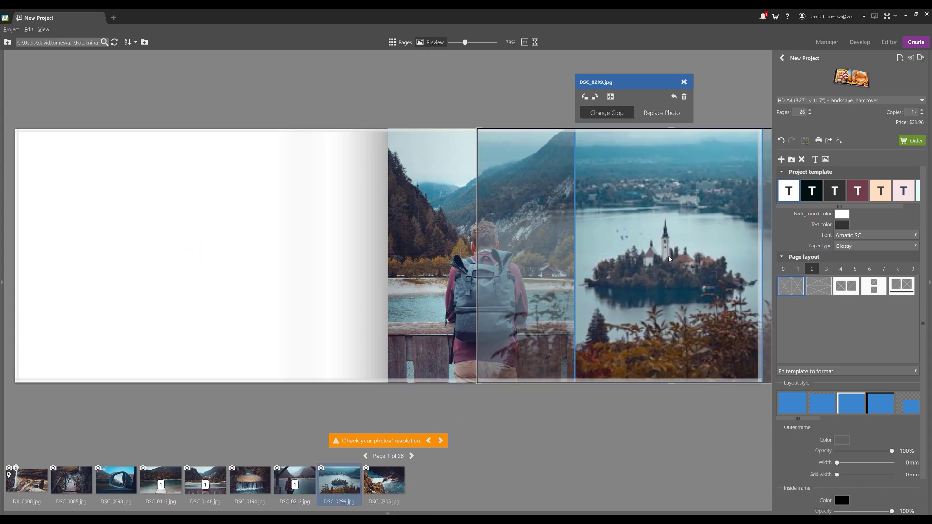
click(684, 84)
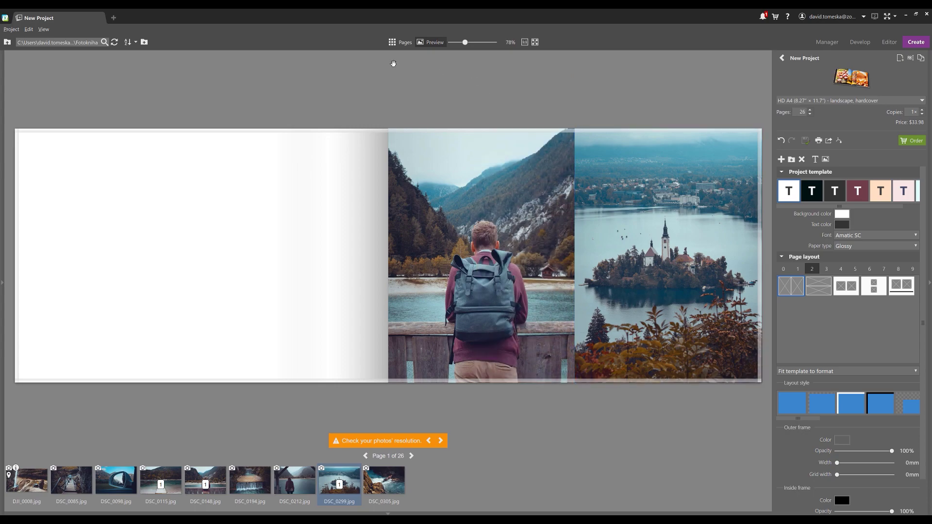
Step: In the Pages overview, try layouts 2, 3 and 4 on spread 1, then restore layout 1
click(396, 47)
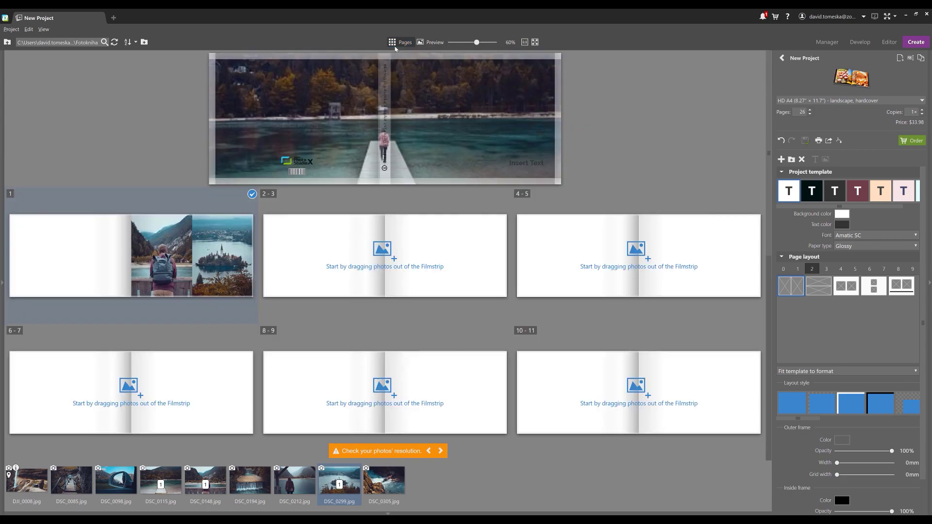
click(817, 290)
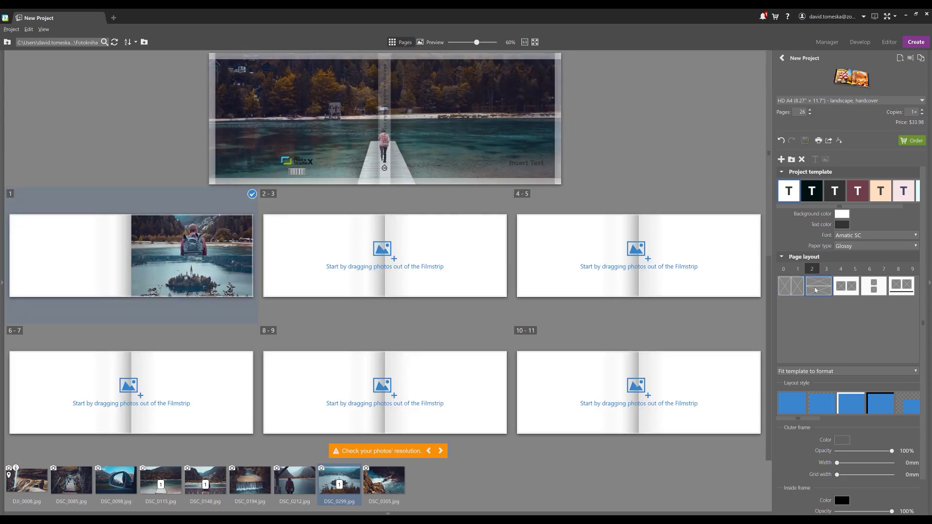
click(847, 287)
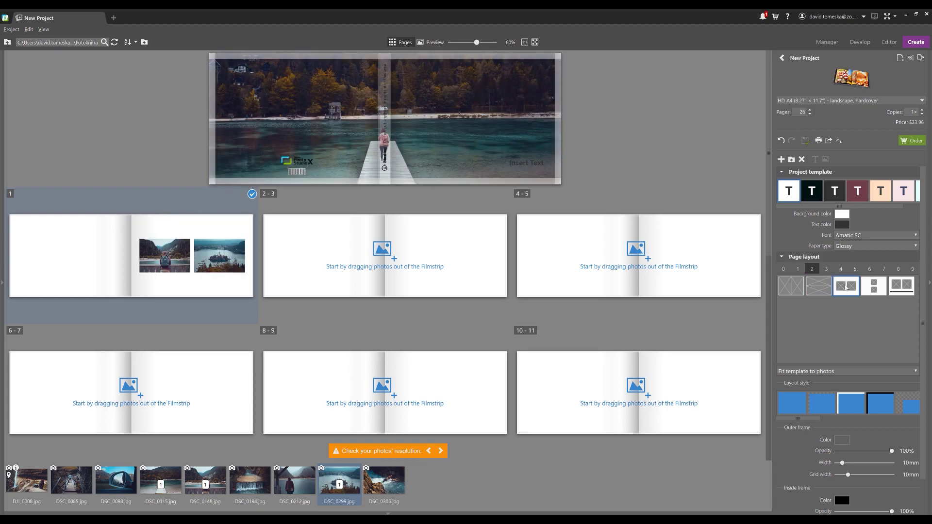
click(877, 288)
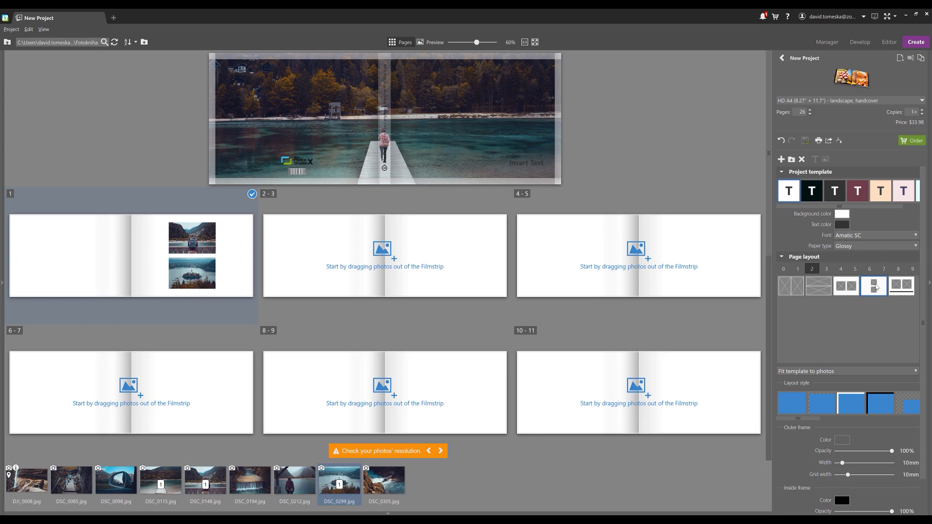
click(794, 291)
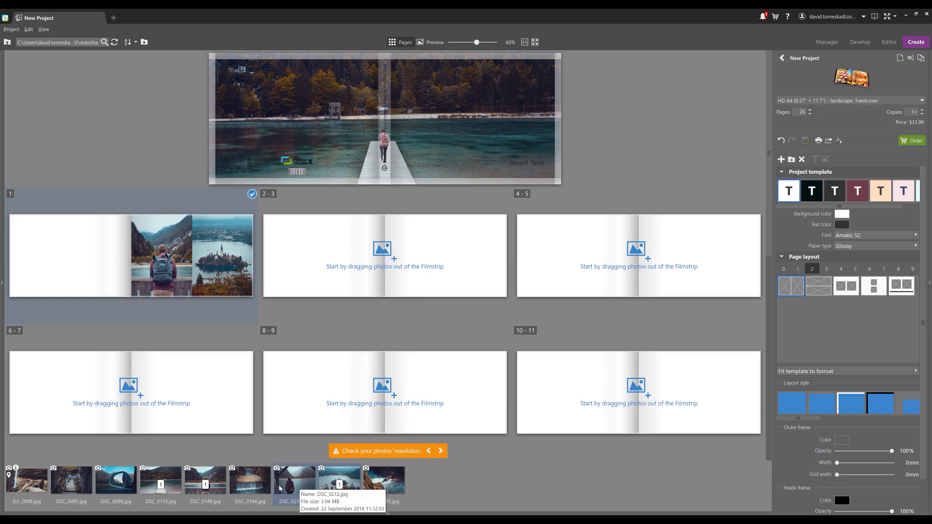
Step: Place DSC_0194 and DJI_0008 on spread 2-3 and inspect each photo enlarged
drag(250, 481, 341, 278)
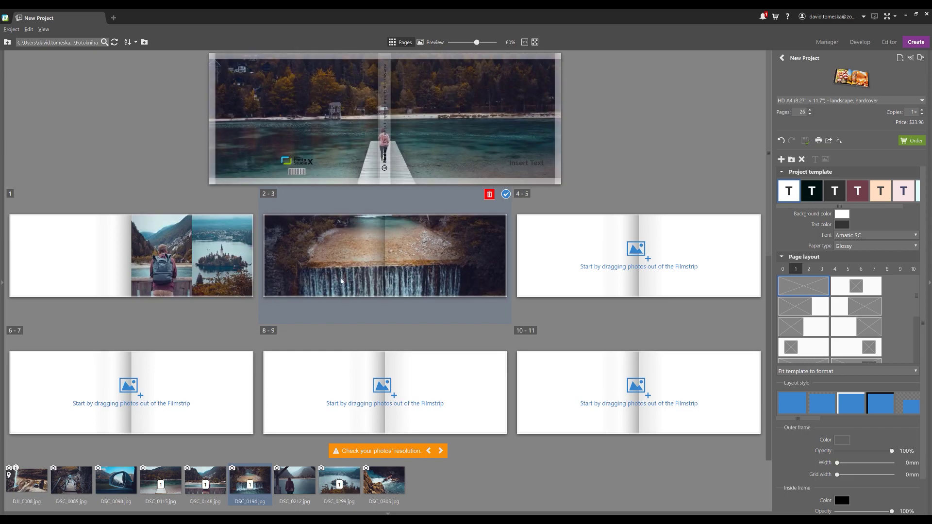
drag(27, 488, 460, 263)
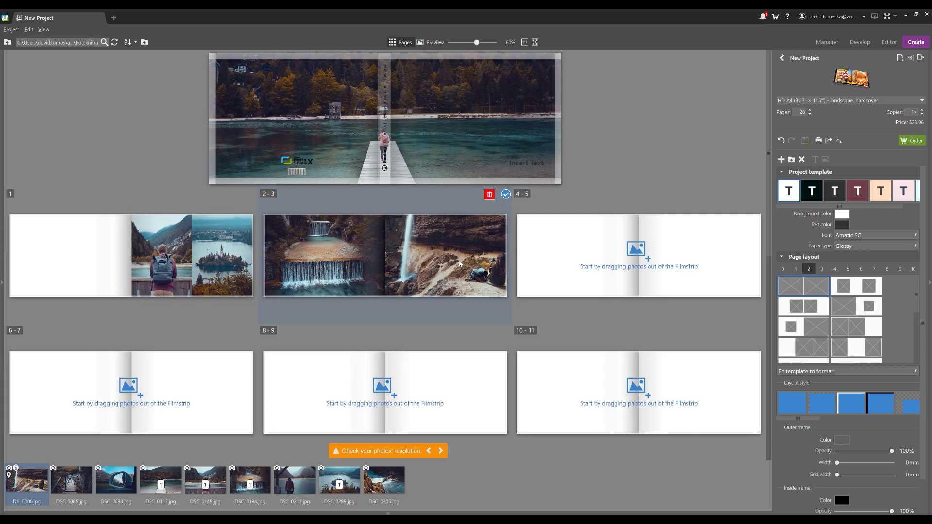
double_click(435, 253)
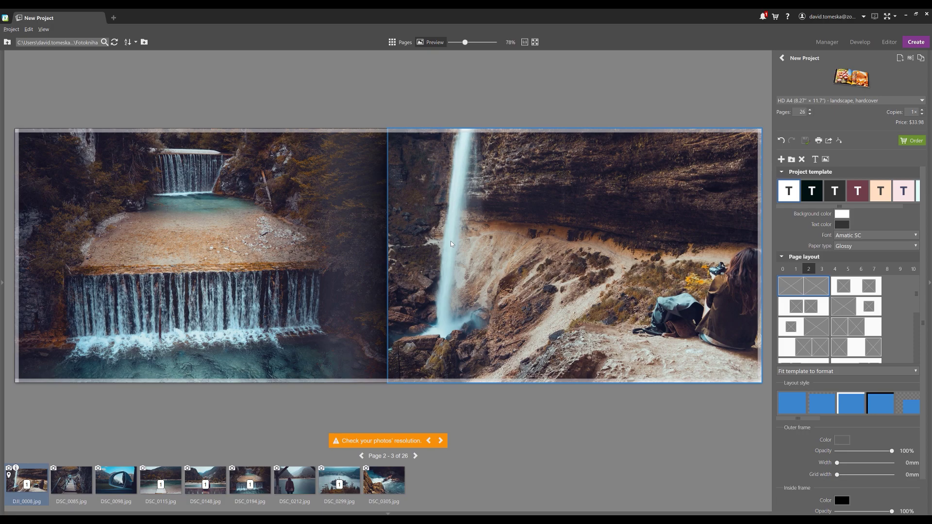
click(451, 241)
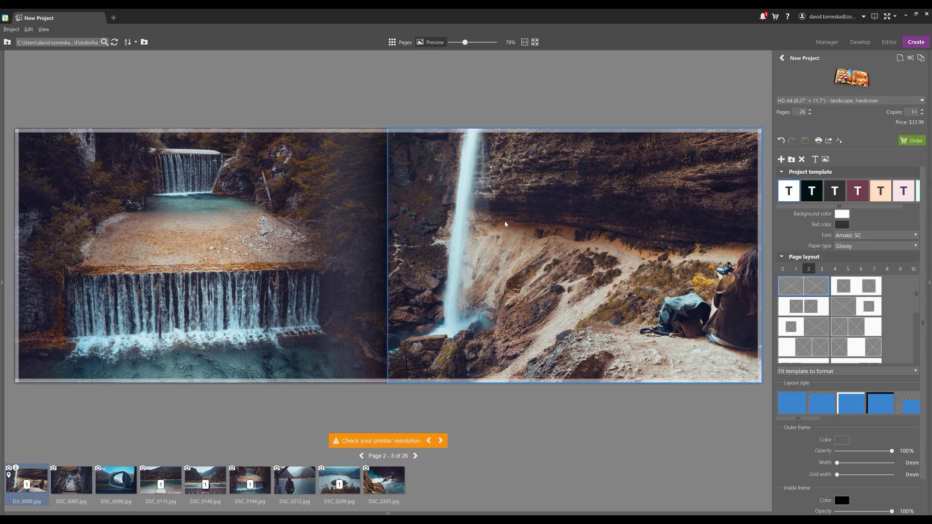
click(256, 227)
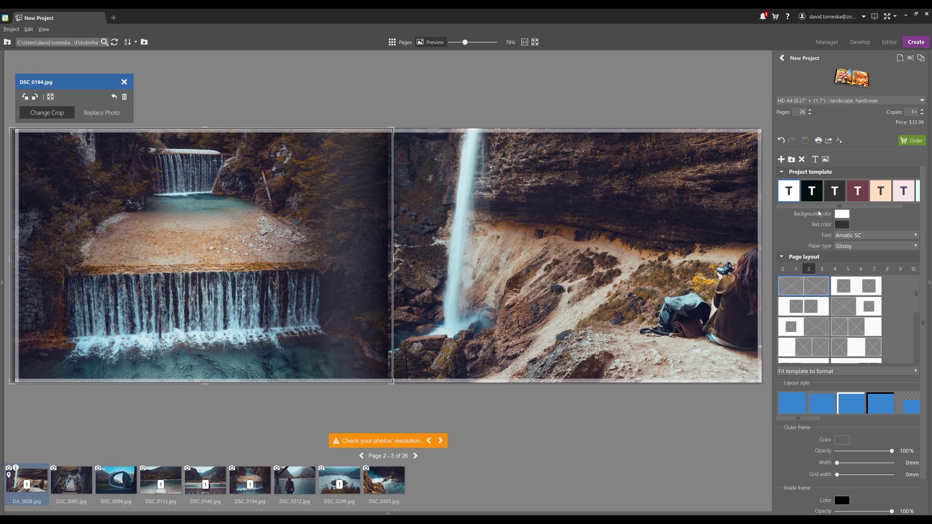
click(815, 160)
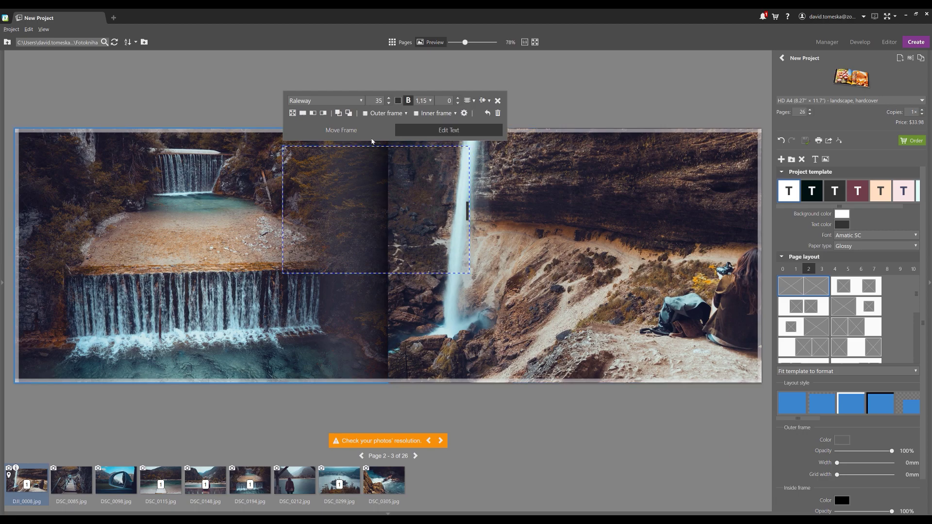
click(339, 132)
drag(379, 180, 203, 206)
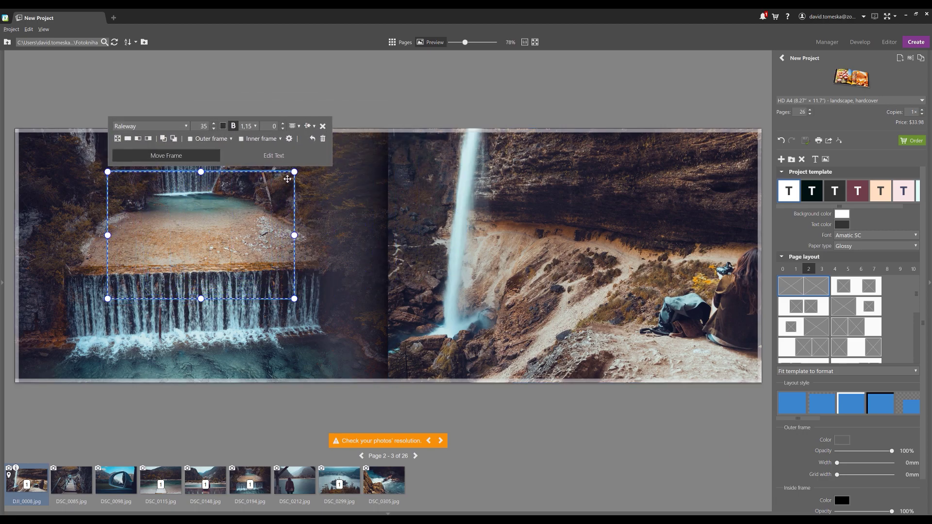
drag(295, 173, 200, 231)
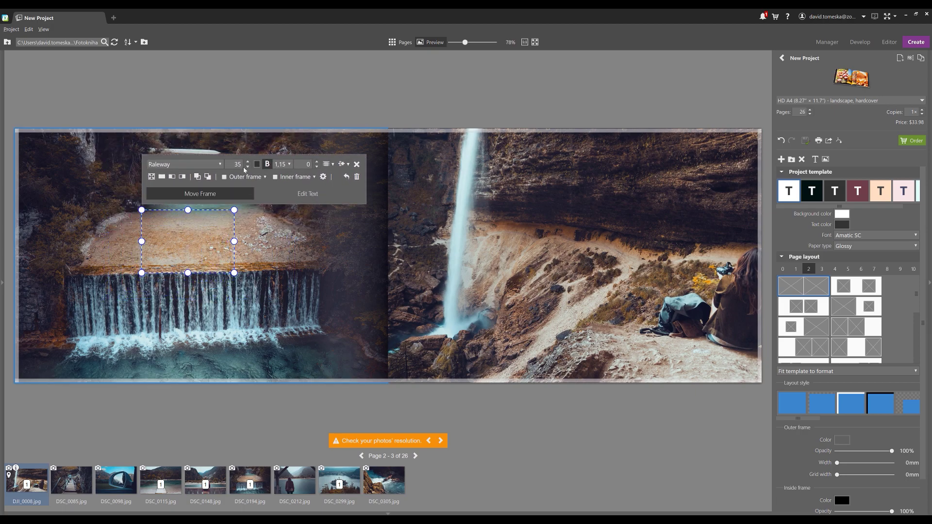
double_click(236, 163)
click(184, 233)
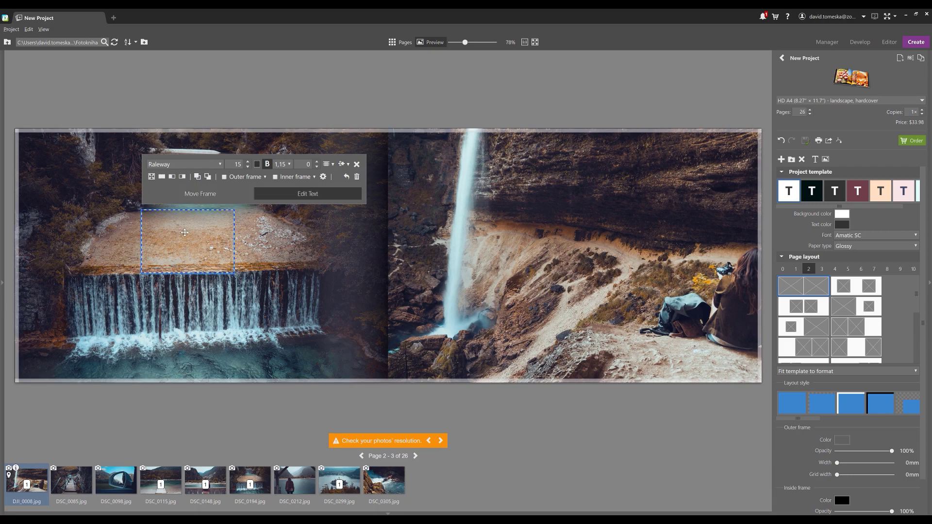
text(Waterfalls)
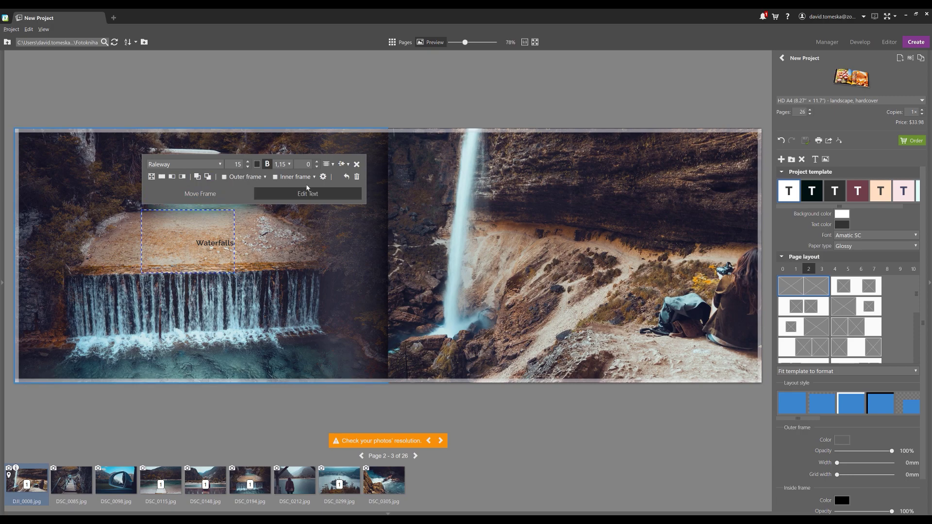
click(357, 164)
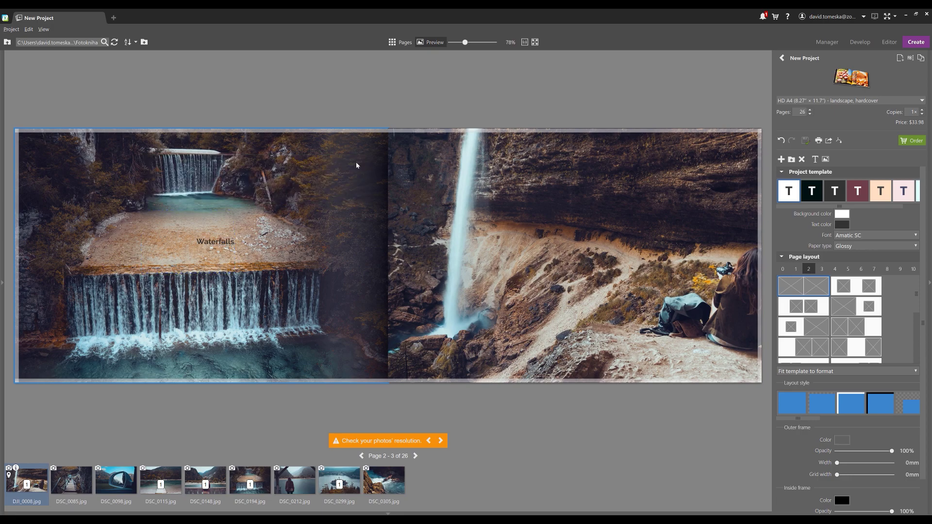
click(210, 237)
drag(210, 236, 182, 224)
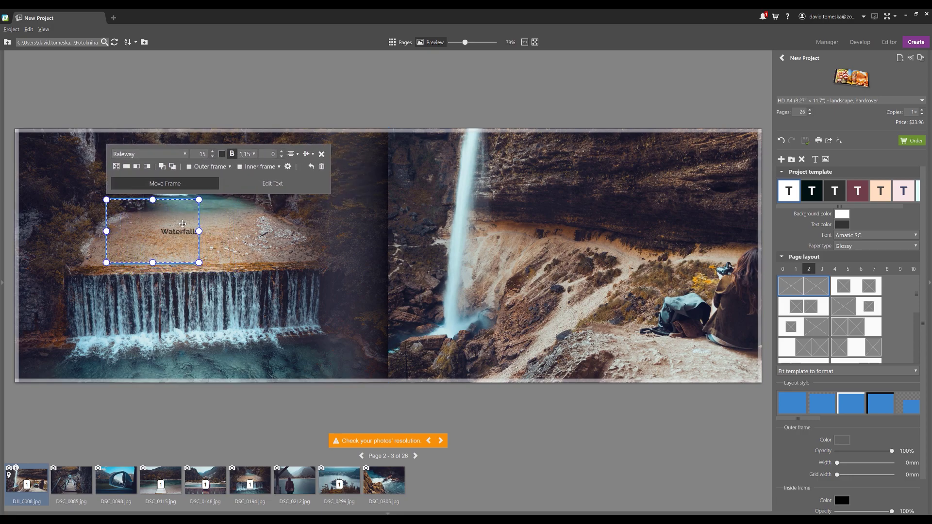
click(321, 154)
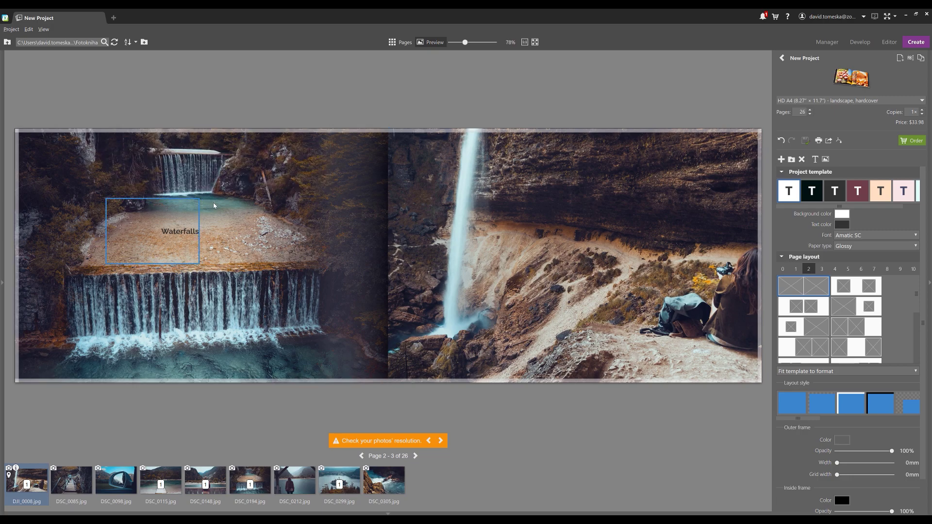
click(173, 218)
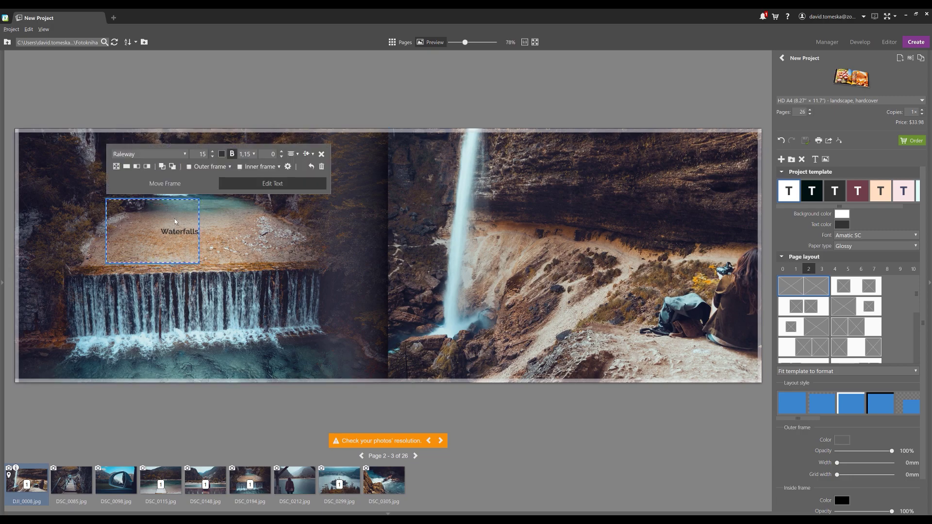
click(321, 167)
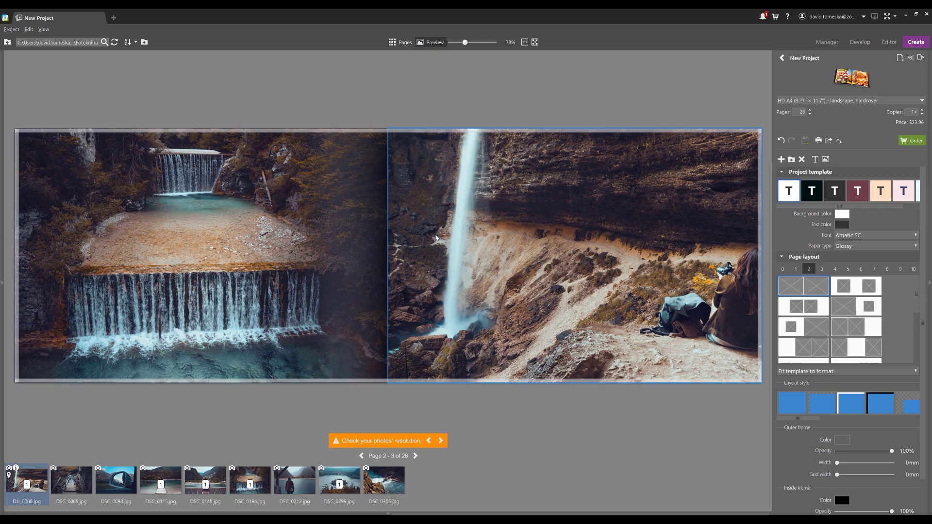
click(296, 228)
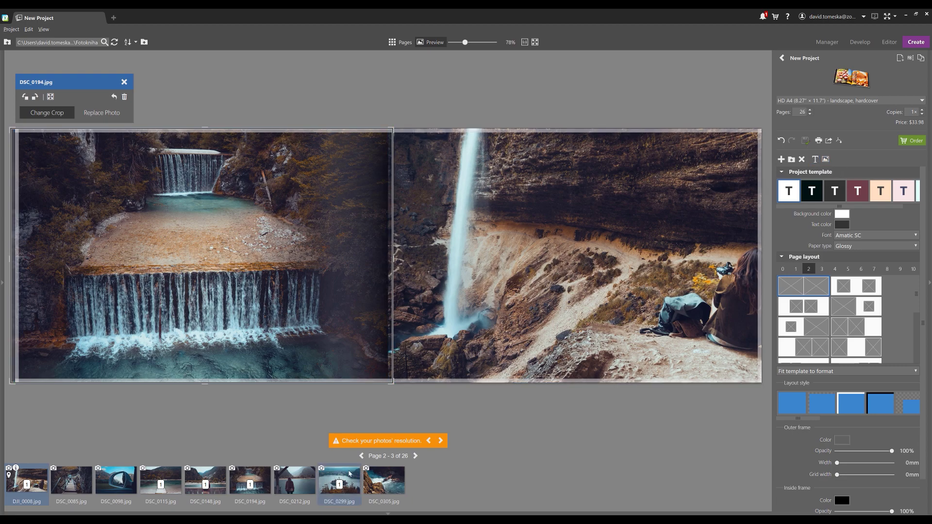
click(123, 484)
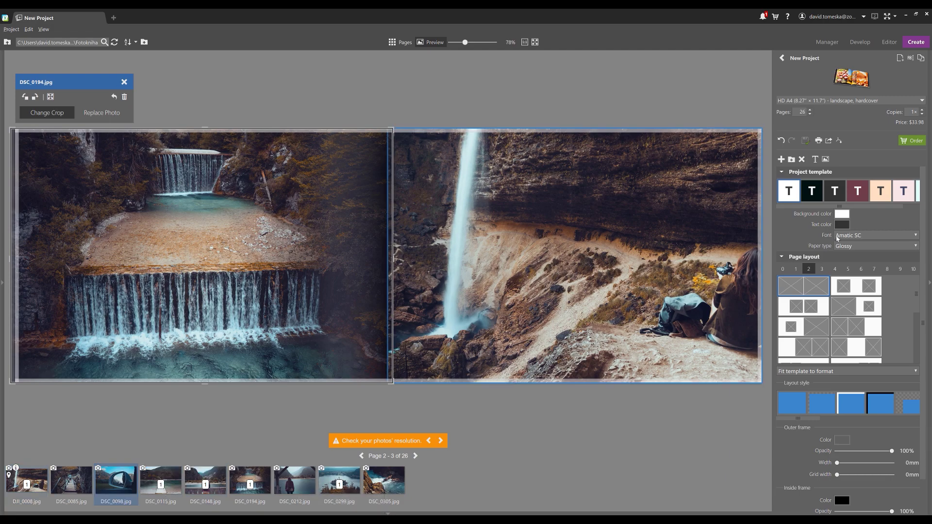
click(832, 160)
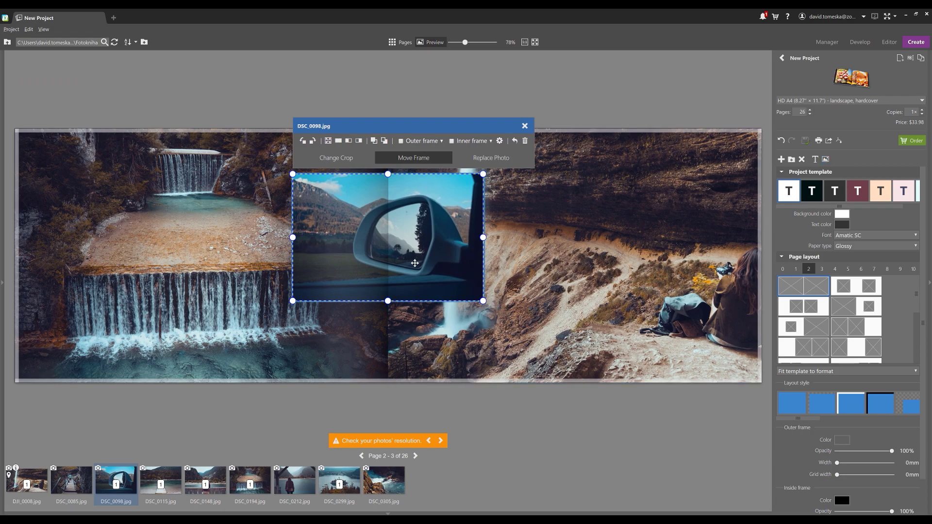
drag(405, 246, 302, 244)
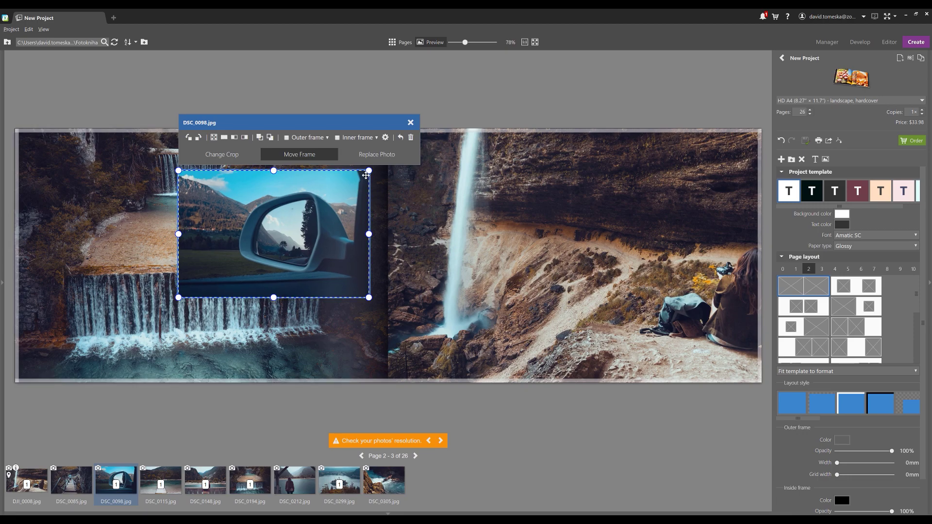
drag(369, 170, 293, 220)
drag(252, 263, 339, 219)
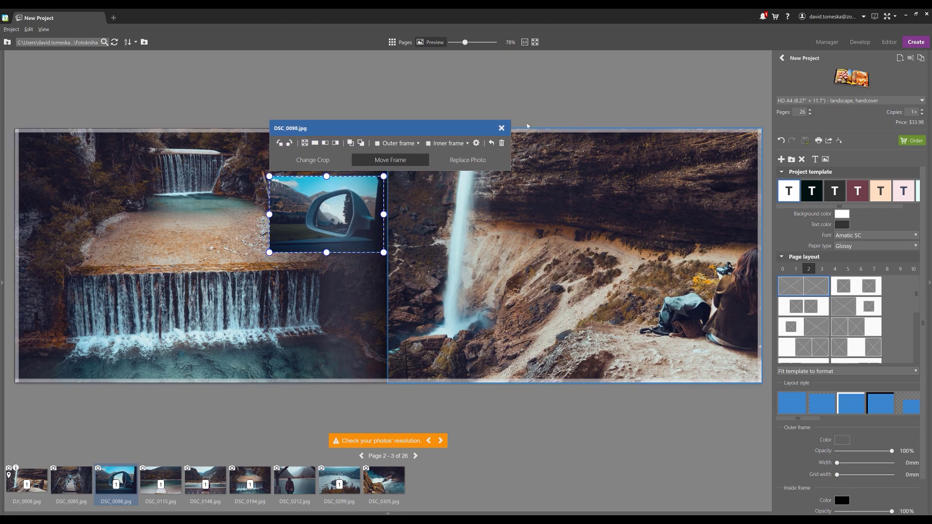
click(502, 144)
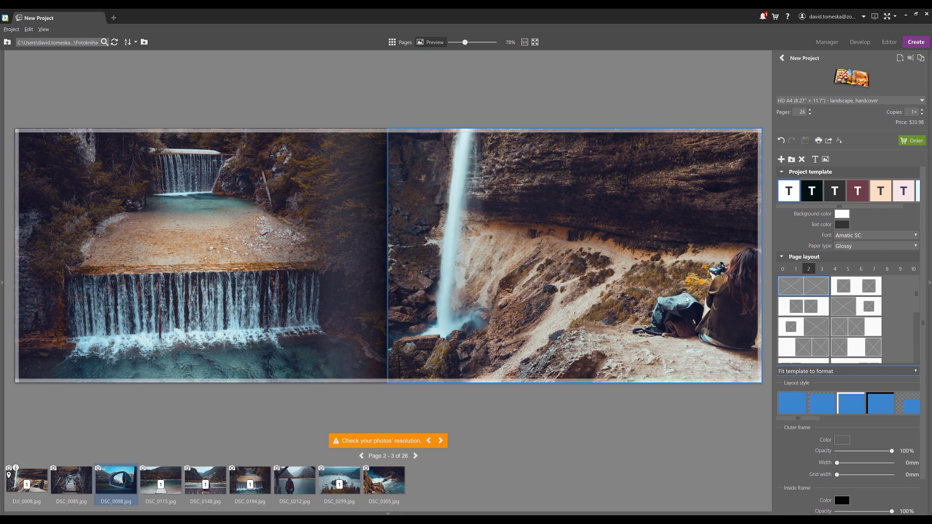
Step: Set spread 2-3's fit option to 'Fit the frame to square photos'
click(842, 367)
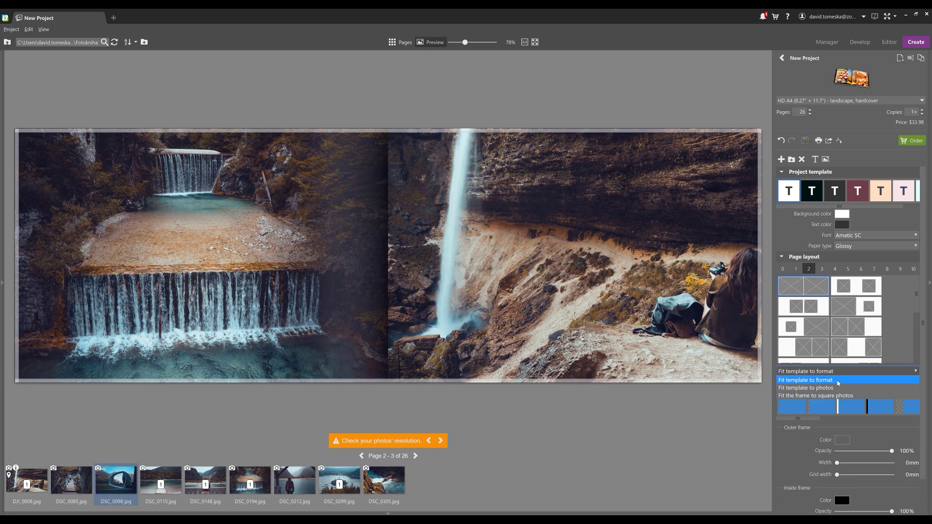
click(838, 381)
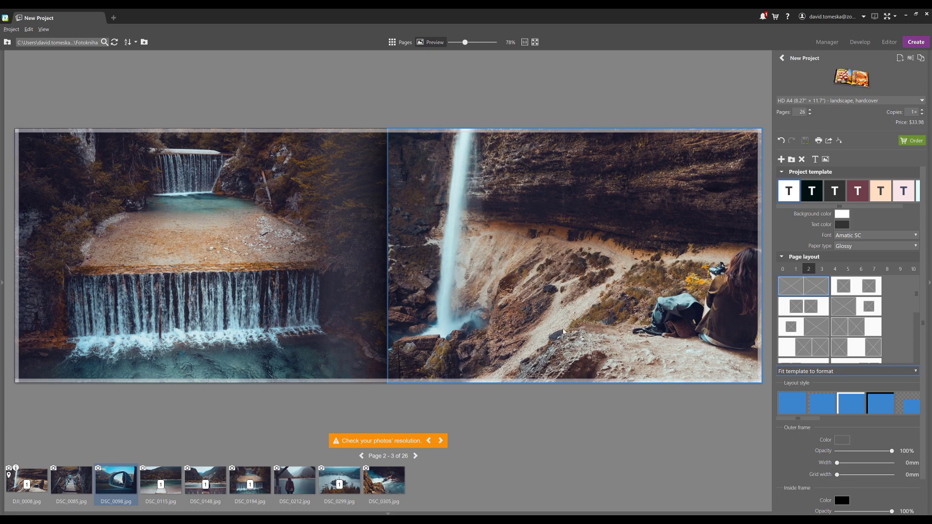
click(835, 371)
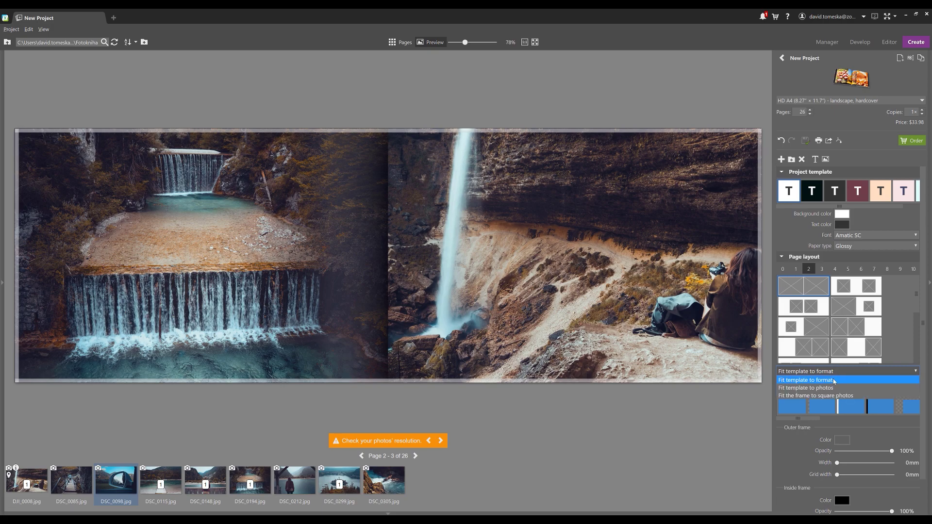
click(833, 389)
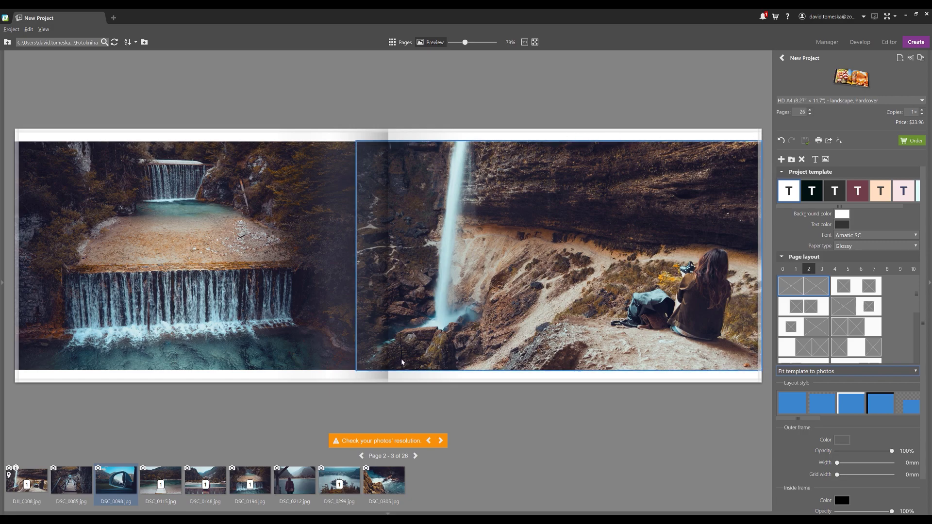
click(820, 371)
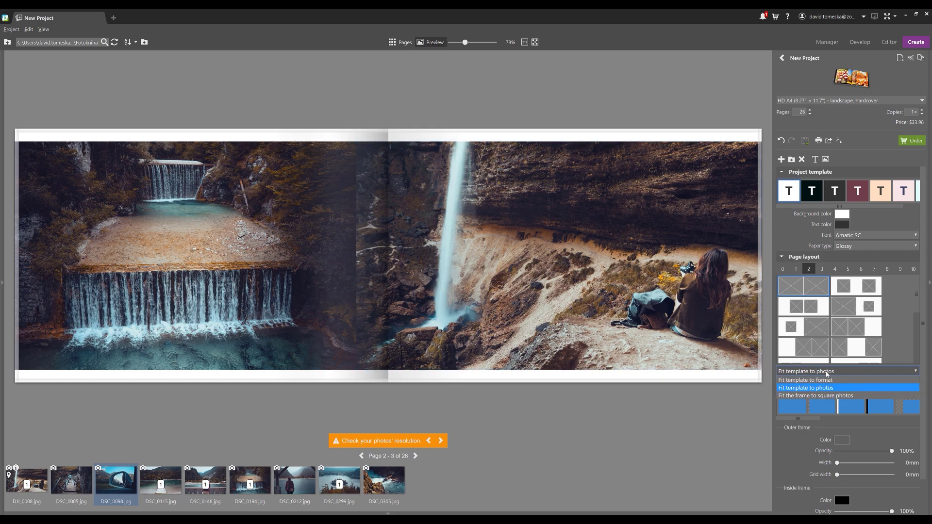
click(854, 396)
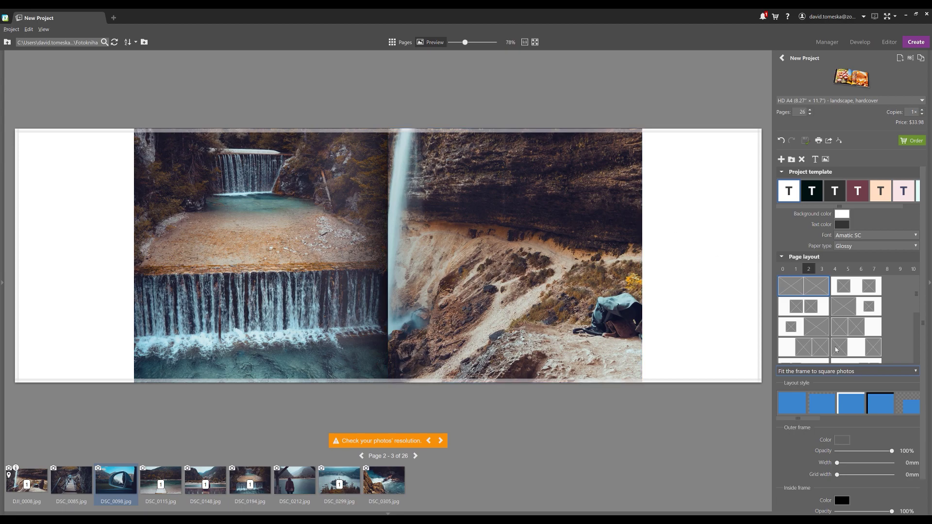
Step: Switch spread 2-3 to 'Fit template to format', then to 'Fit template to photos'
click(837, 372)
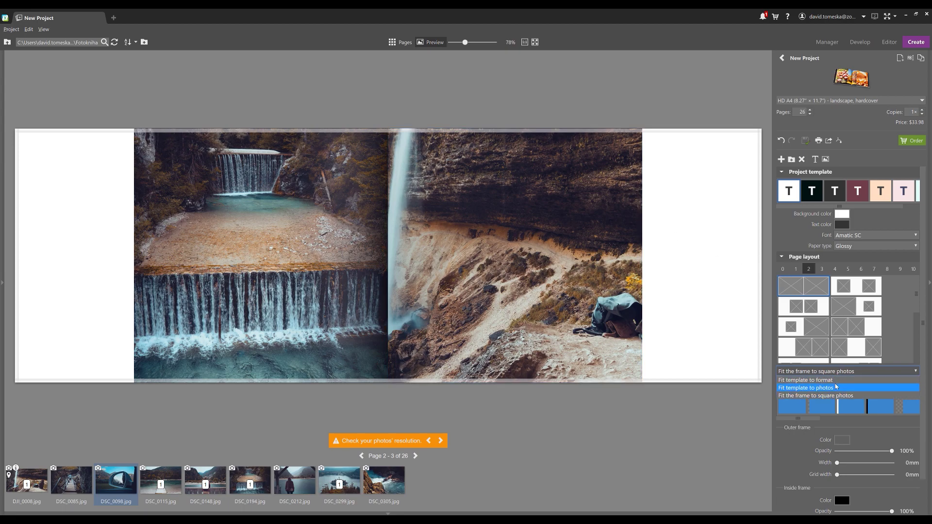
click(836, 381)
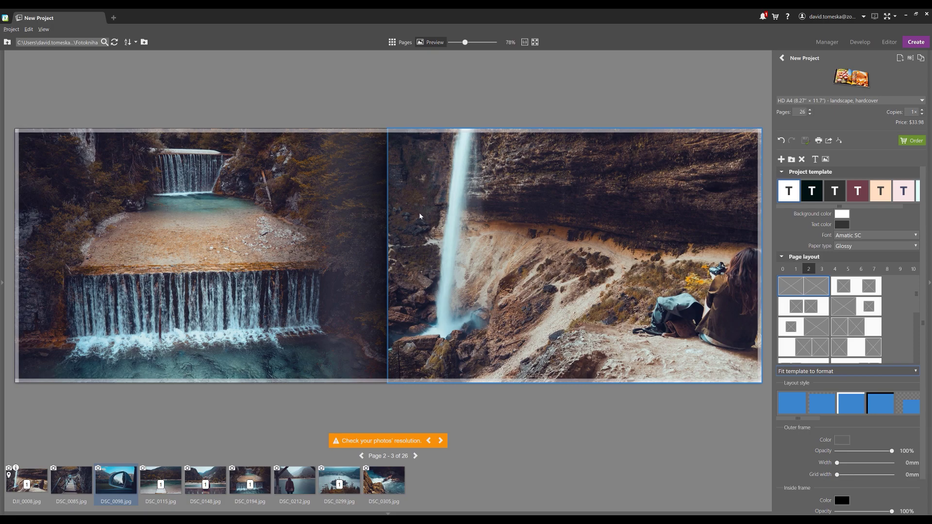
click(827, 371)
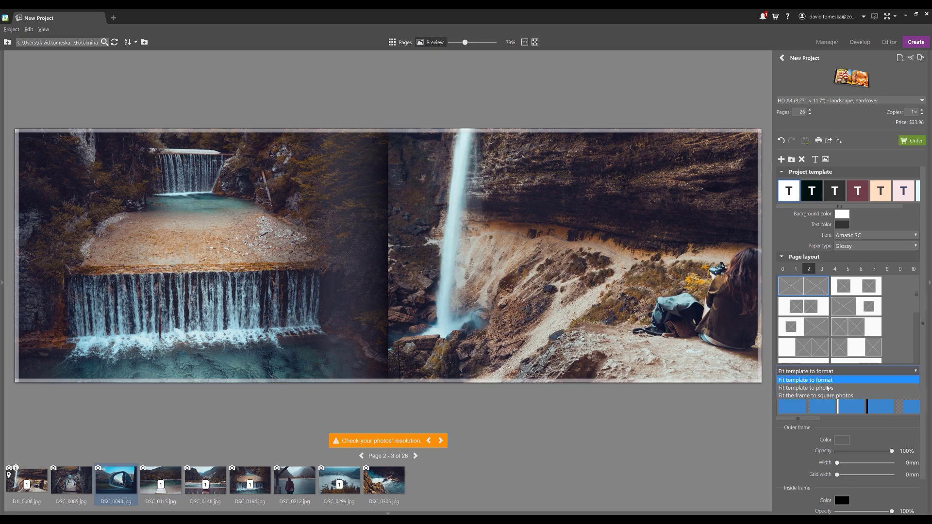
click(828, 388)
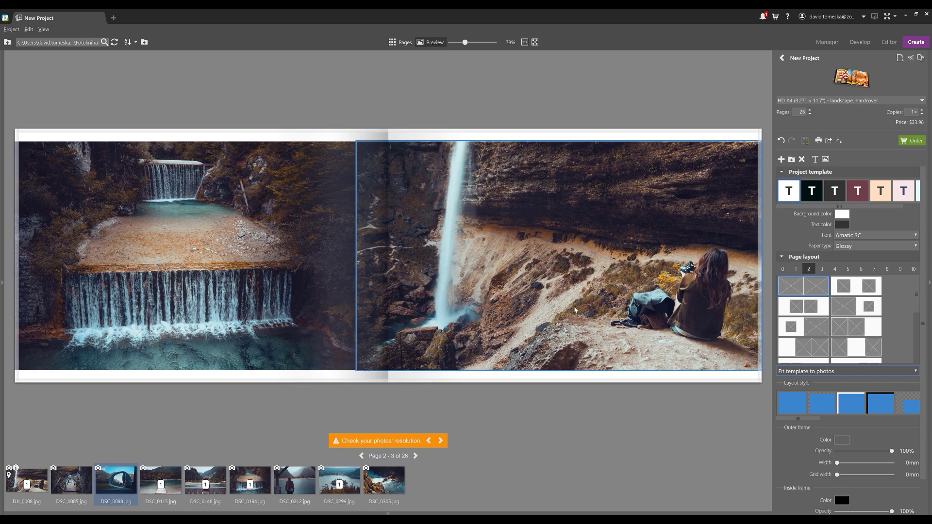
Step: Give the waterfall spread a white 10 mm bordered style with 5% rounded photo corners
scroll(822, 380, down, 2)
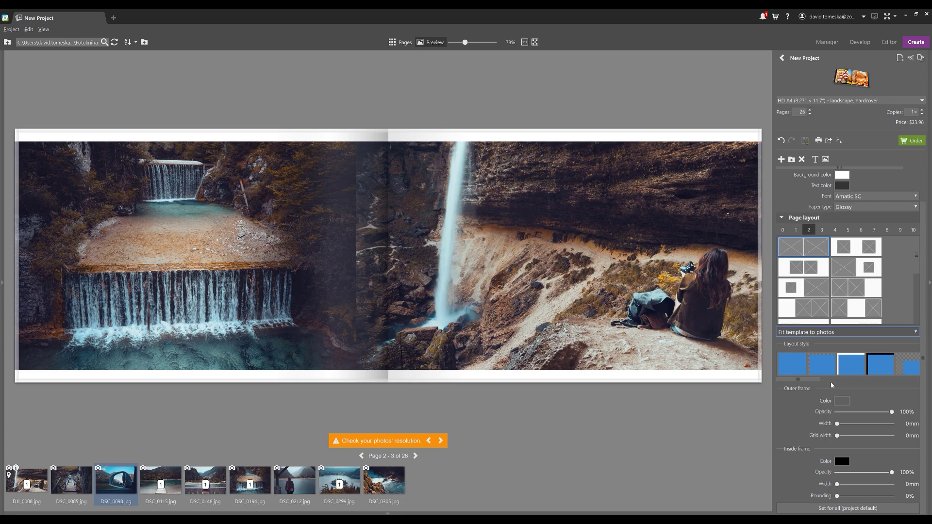
click(877, 364)
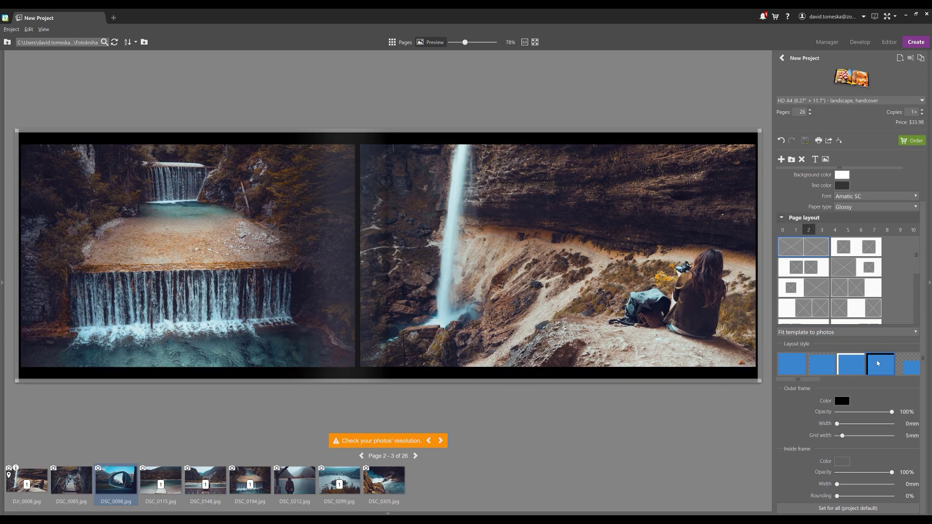
click(903, 365)
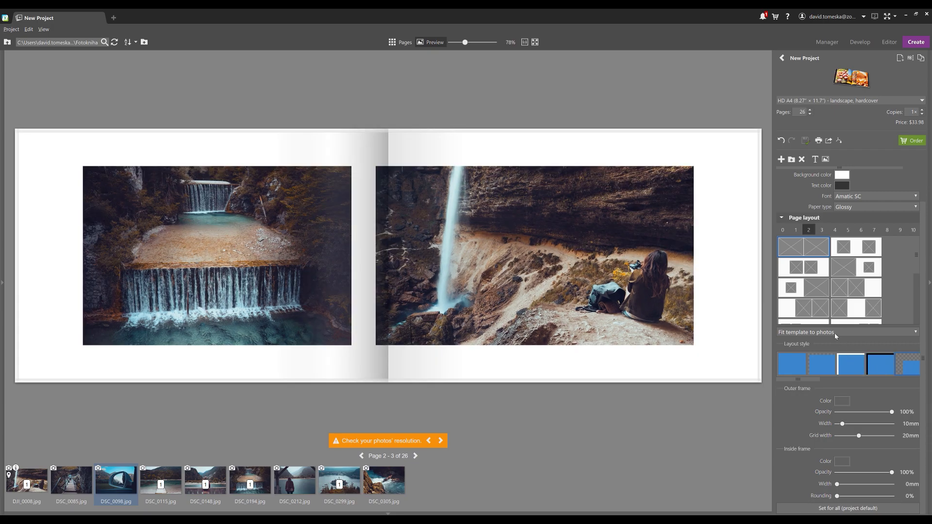
drag(819, 379, 884, 377)
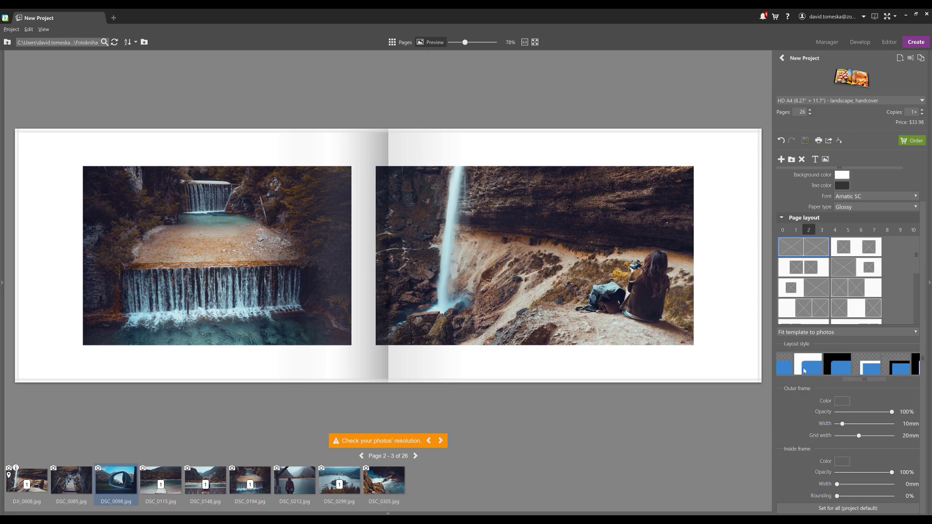
click(805, 369)
Step: Return the spread to 'Fit template to format' and begin choosing the outer frame colour
click(827, 334)
click(828, 342)
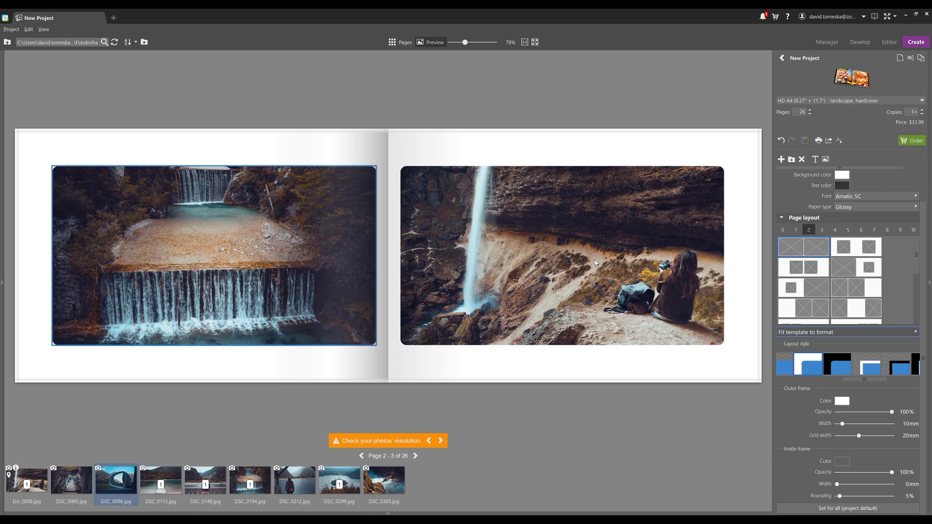
click(747, 279)
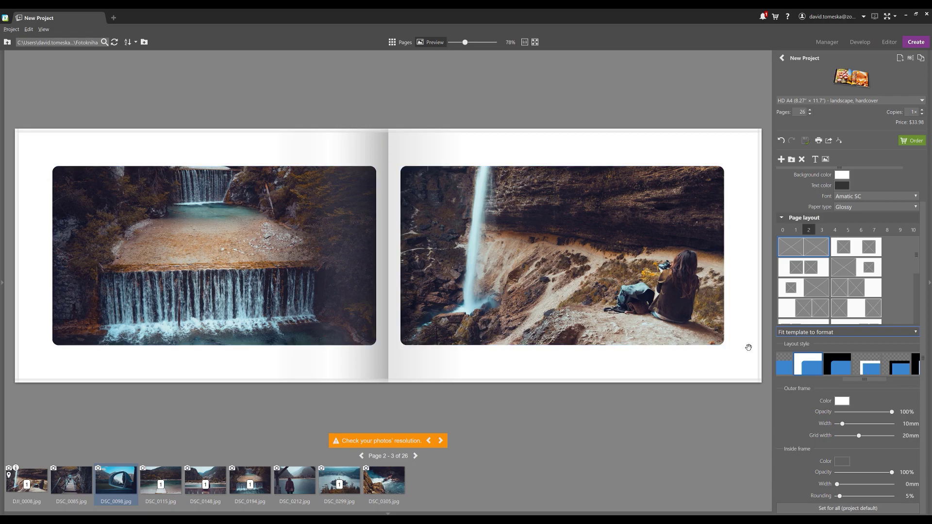
click(843, 403)
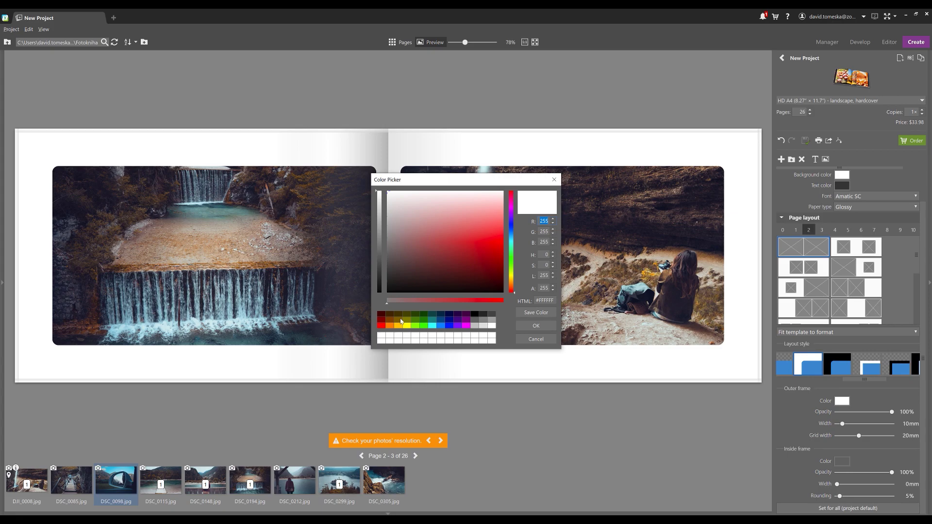
Step: Make the outer frame dark brown (#403000) and return to the all-spreads overview
click(398, 316)
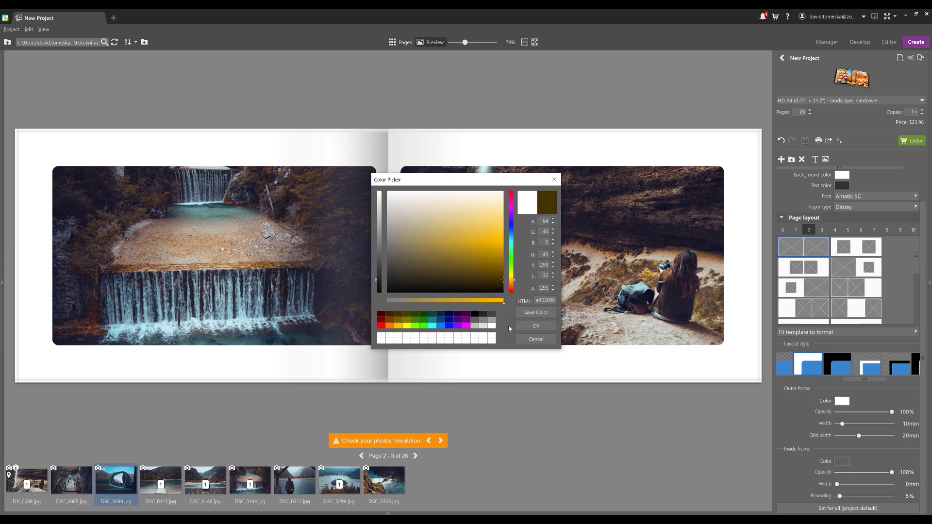
click(535, 326)
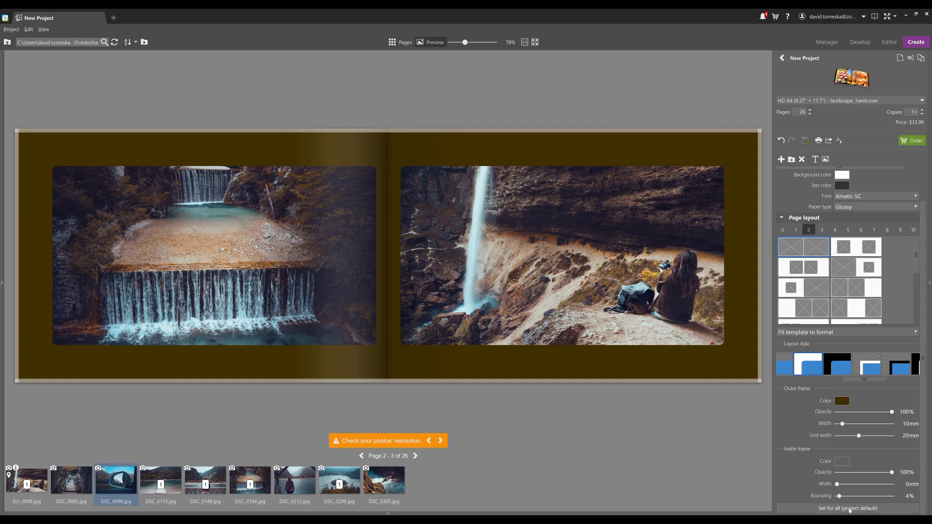
click(397, 44)
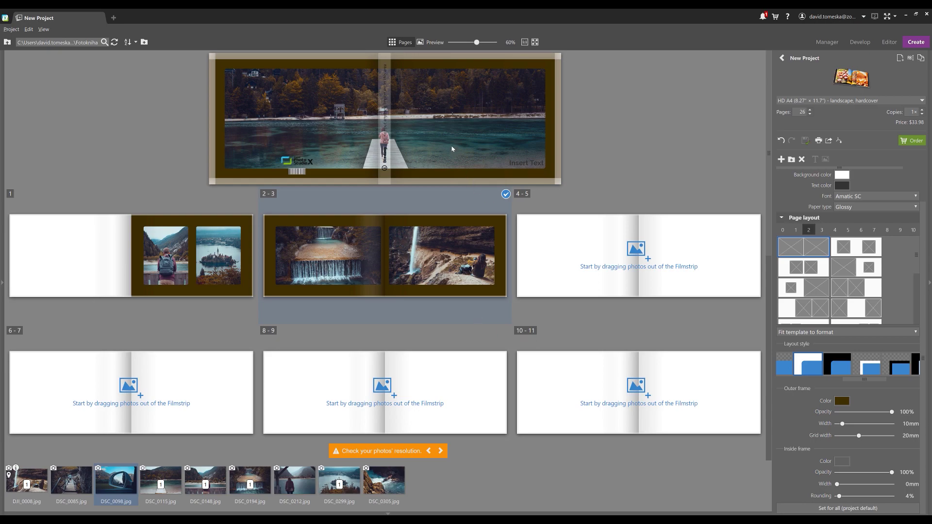
Step: Open the cover spread and set its title text box colour to white
double_click(413, 71)
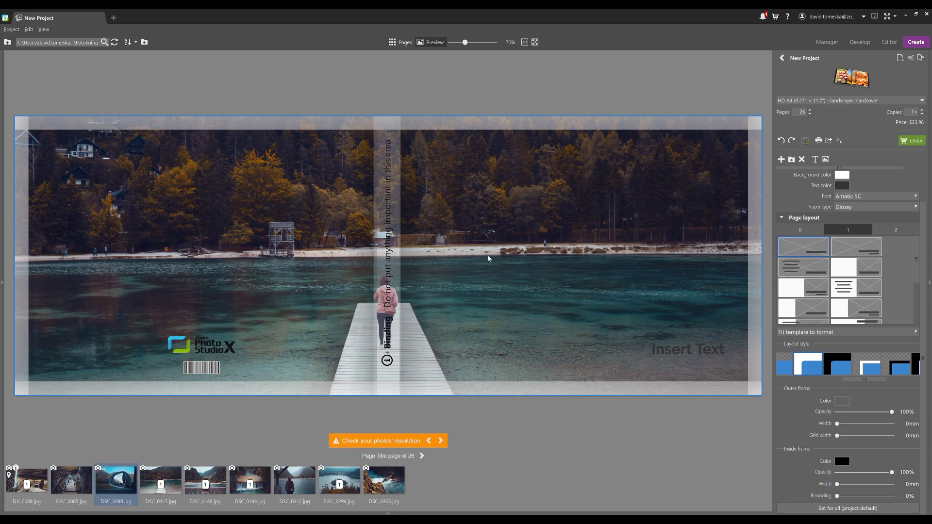
click(670, 348)
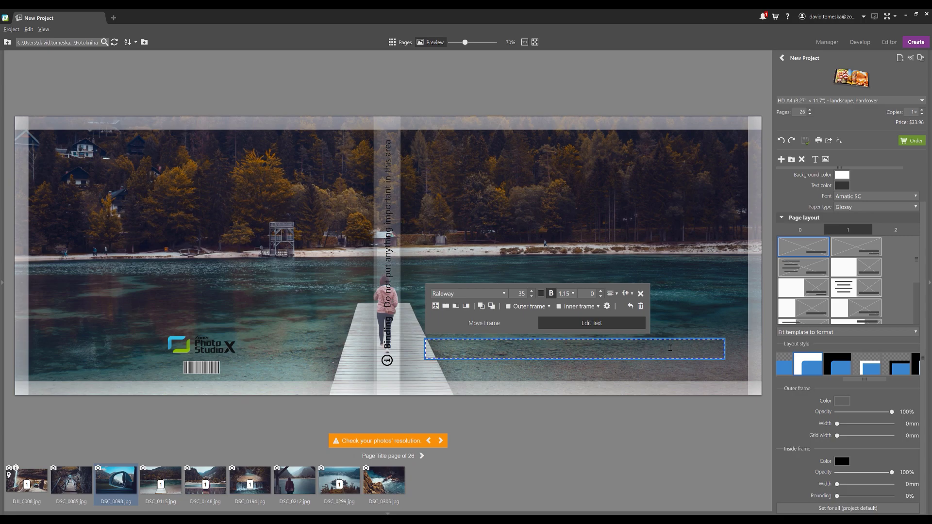
click(542, 294)
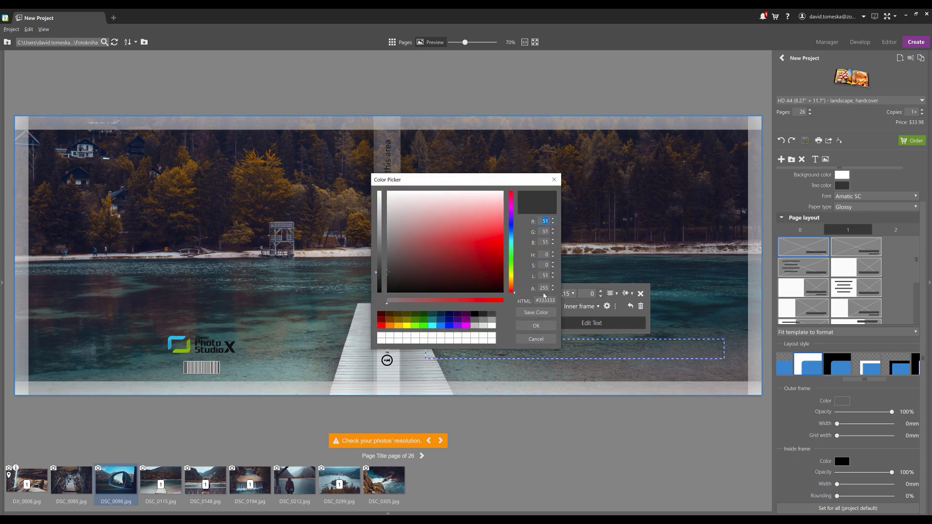
click(492, 326)
click(525, 327)
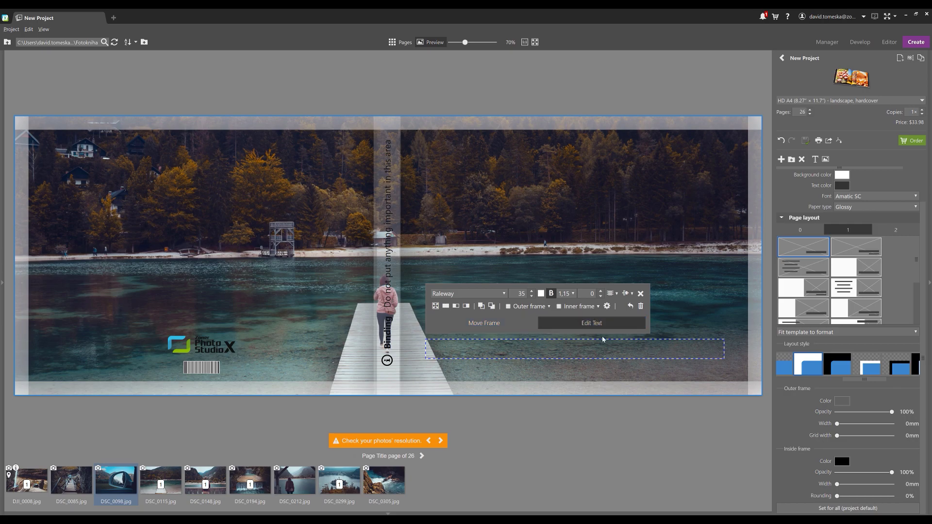
Step: Enter the title 'Slovenia' on the cover, then return to the spread overview
click(620, 348)
text(Slo)
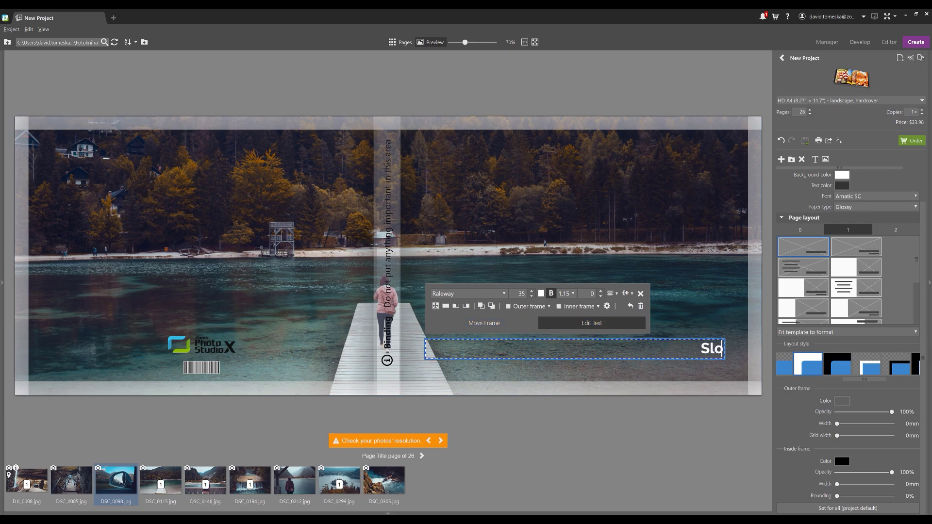
text(venia)
key(Escape)
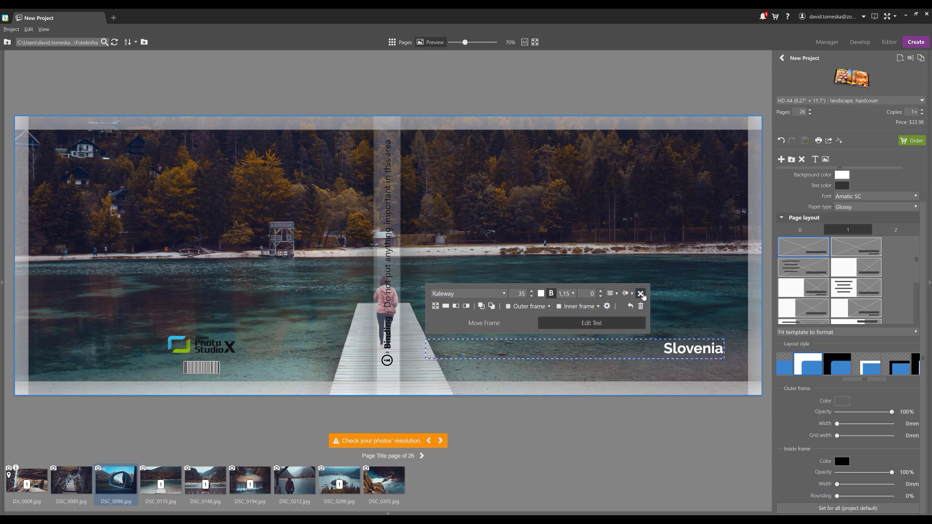
click(641, 293)
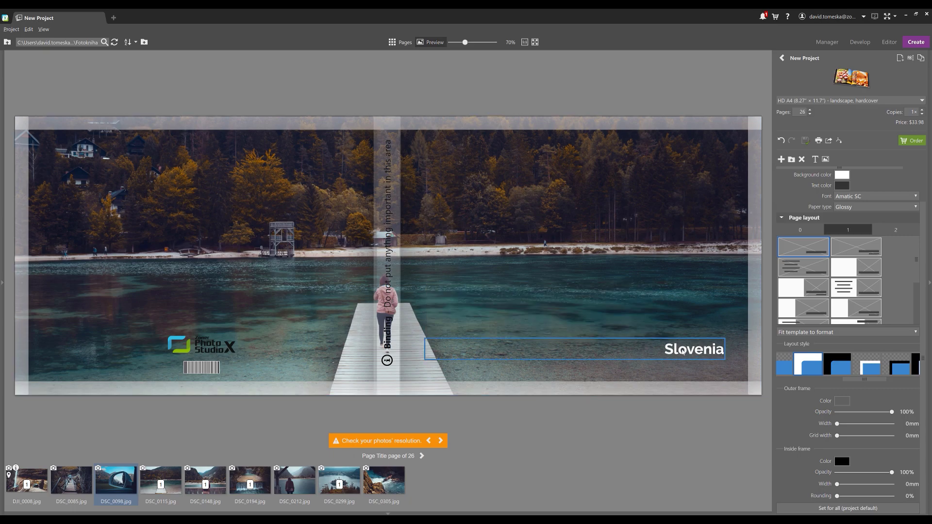
click(400, 43)
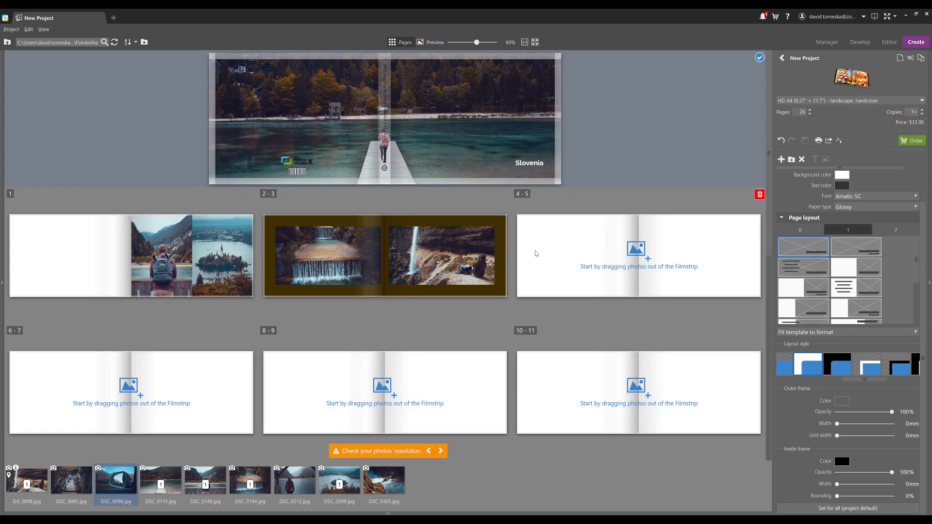
Step: Apply a layout with a large photo frame and a right-page text column to spread 4-5
click(536, 253)
click(810, 231)
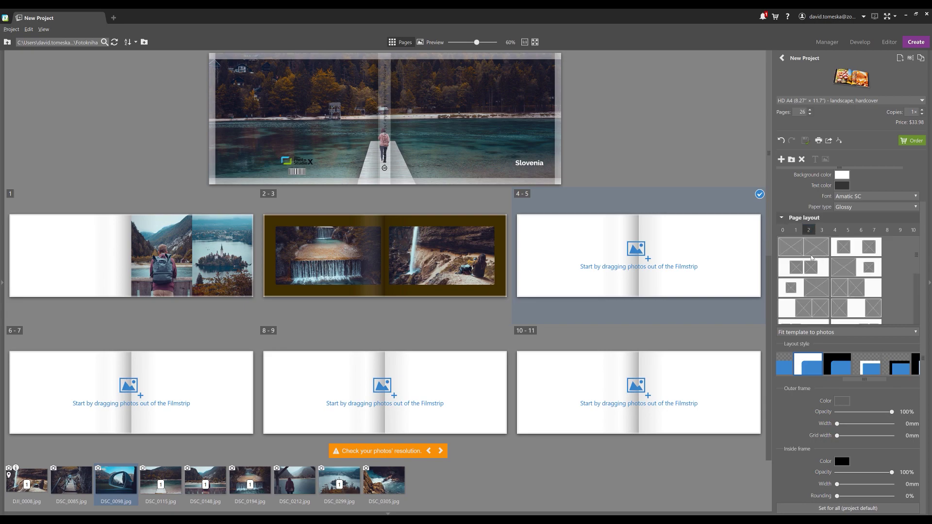
scroll(825, 256, down, 5)
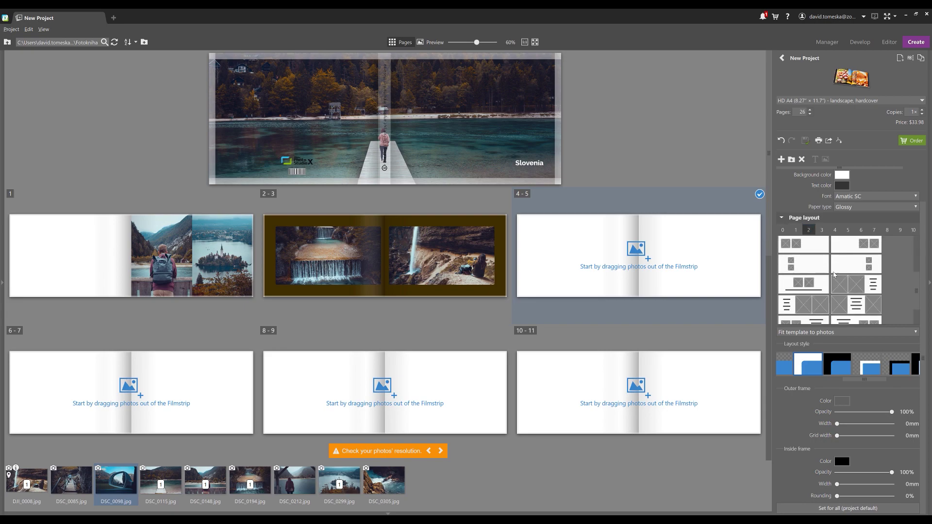
click(851, 256)
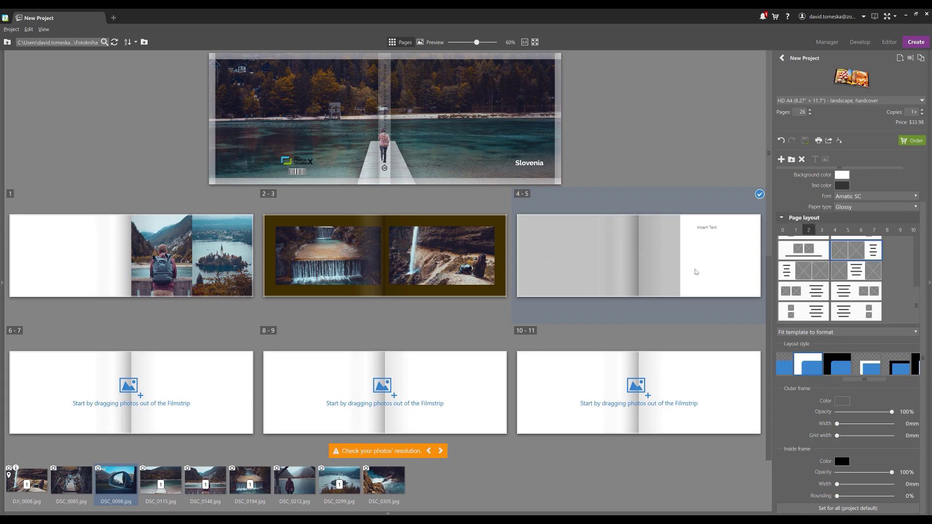